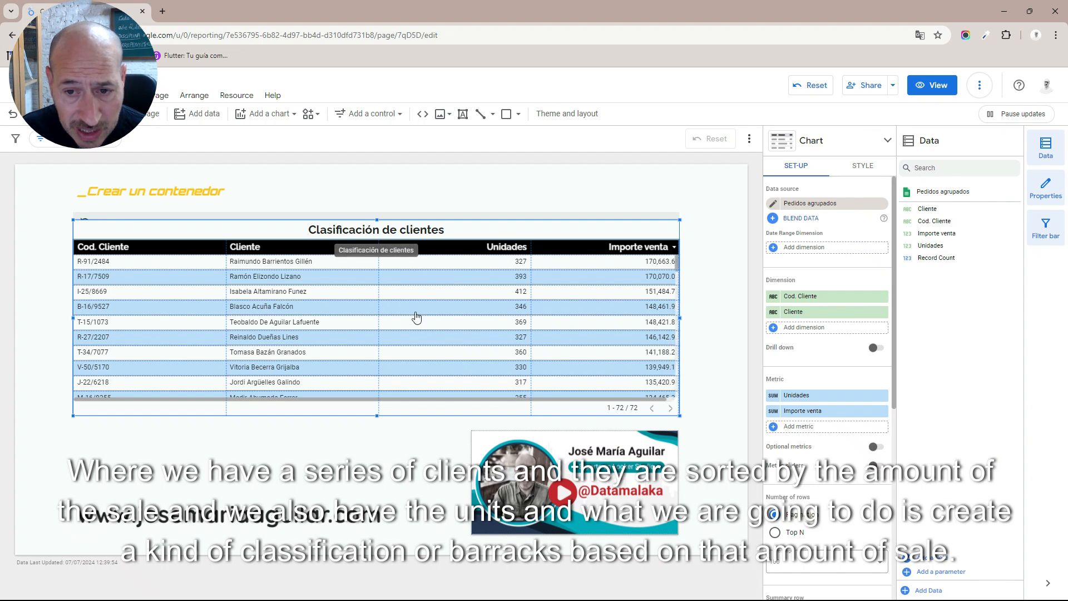
- Examine where a bin can be added, in the report settings' date range dimension and in the client table's dimensions
left_click(573, 185)
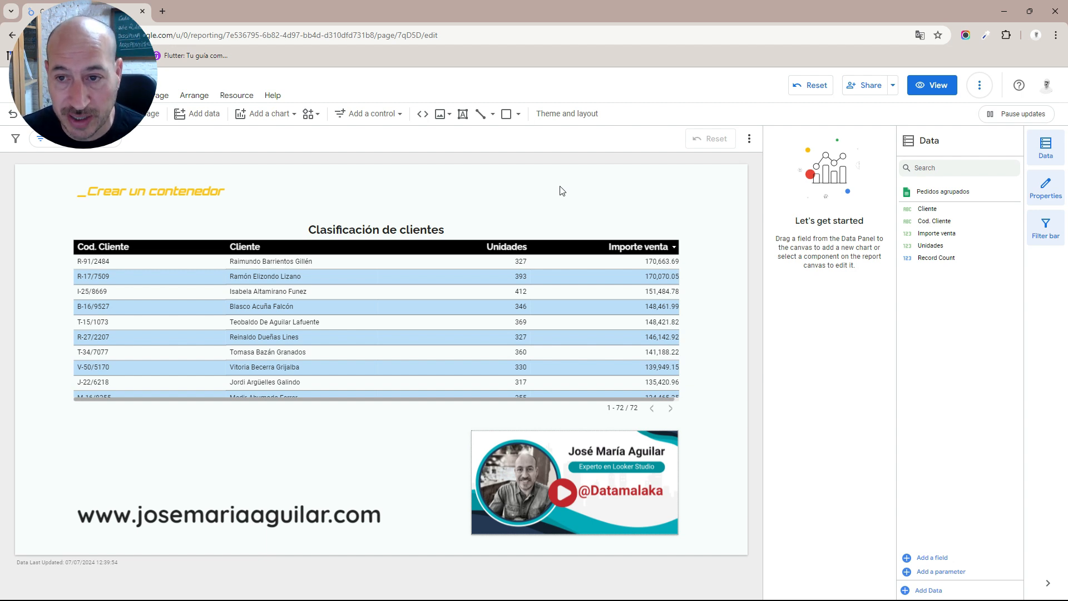
right_click(714, 190)
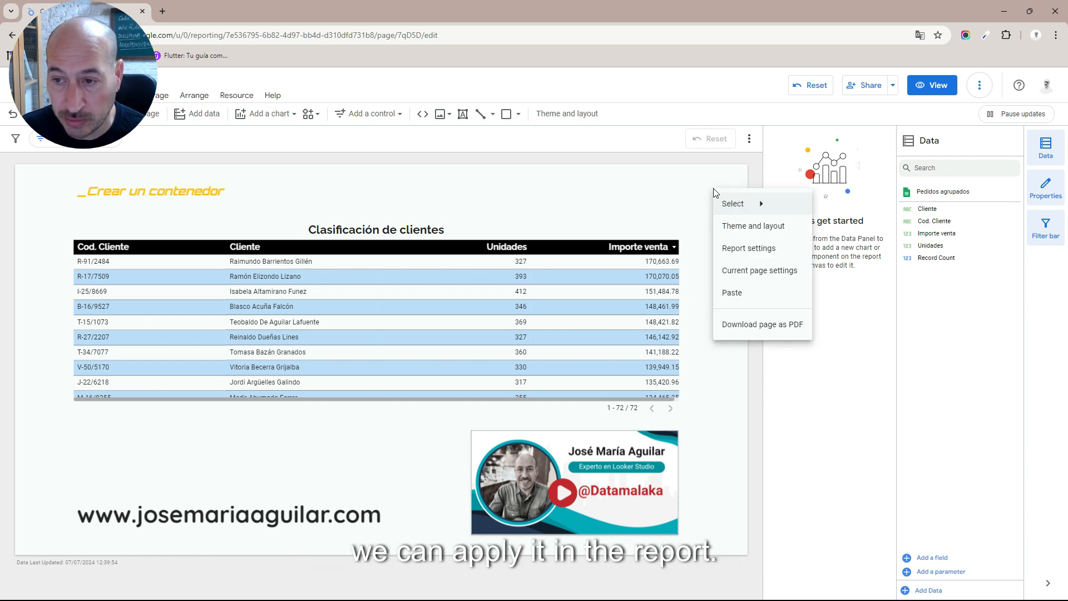
left_click(743, 251)
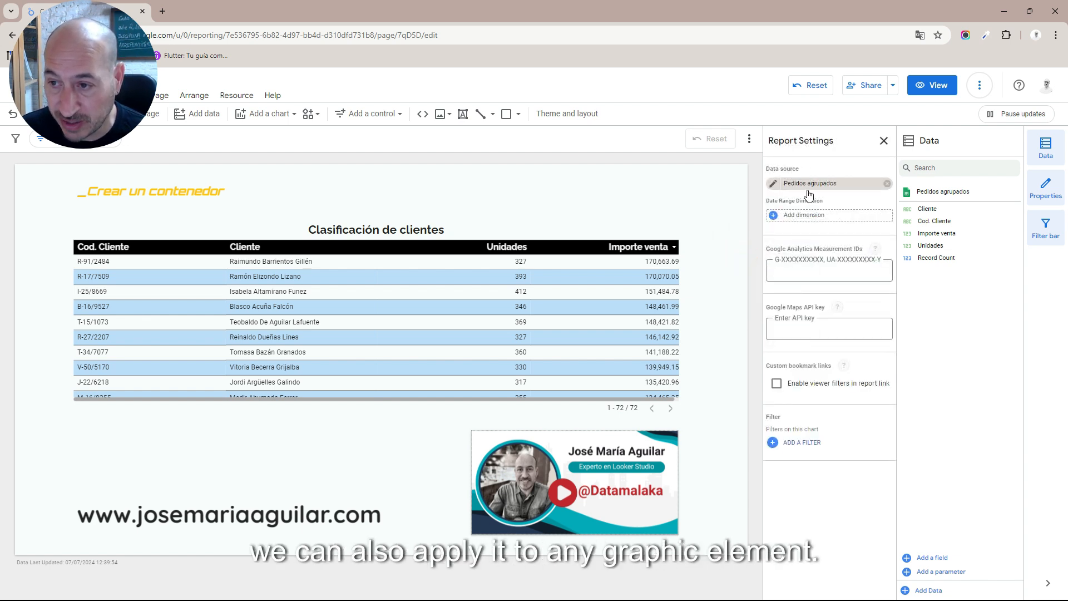
left_click(787, 216)
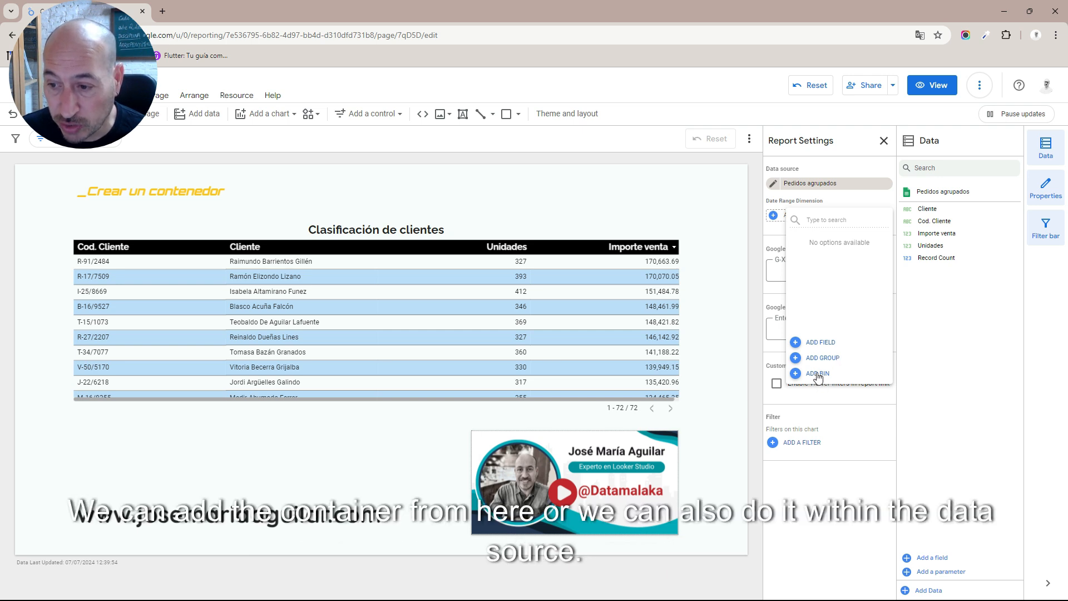
left_click(706, 308)
left_click(648, 234)
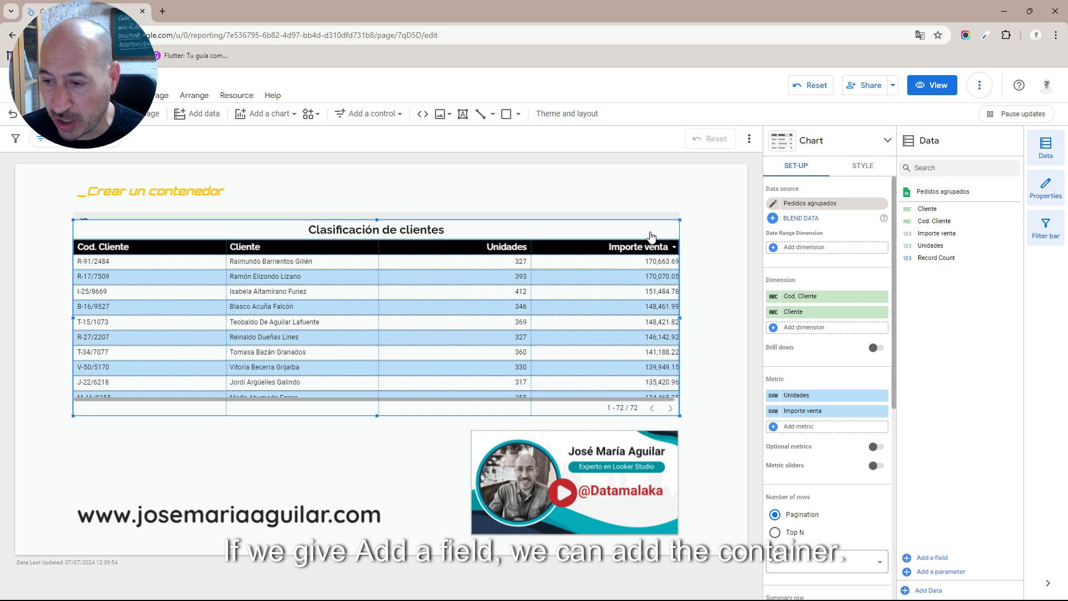
left_click(803, 328)
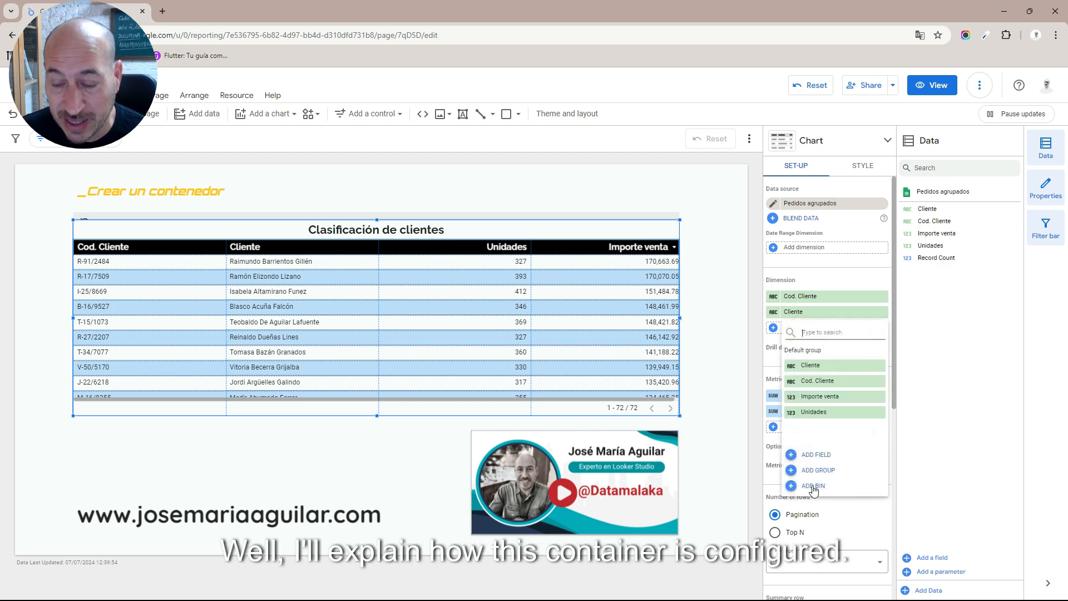
left_click(724, 379)
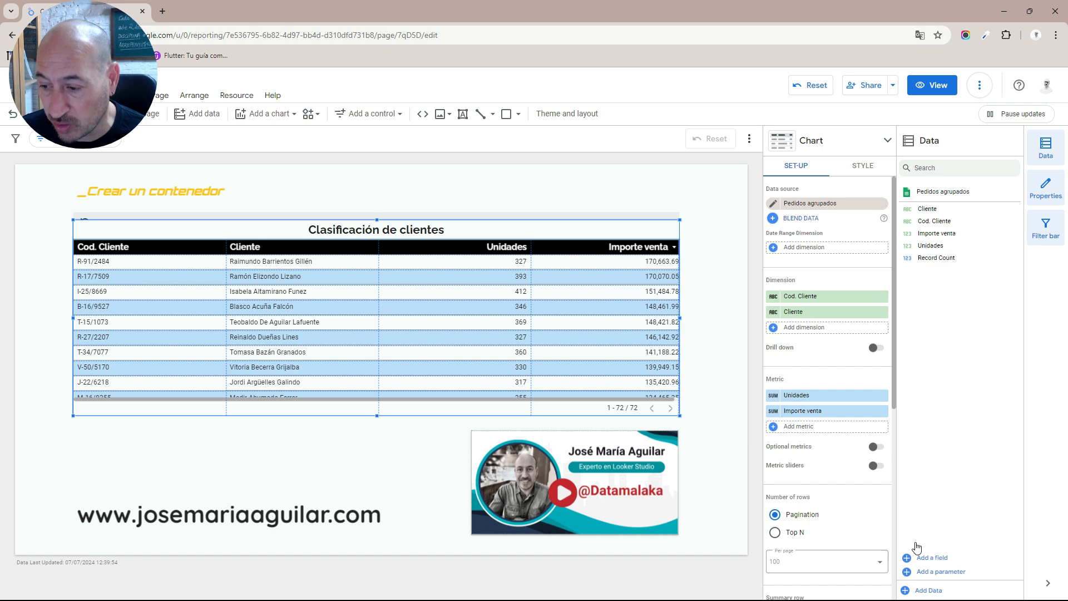
- Start a new bin field in the Pedidos agrupados data source, enlarge its editor, and base it on Importe venta
left_click(922, 562)
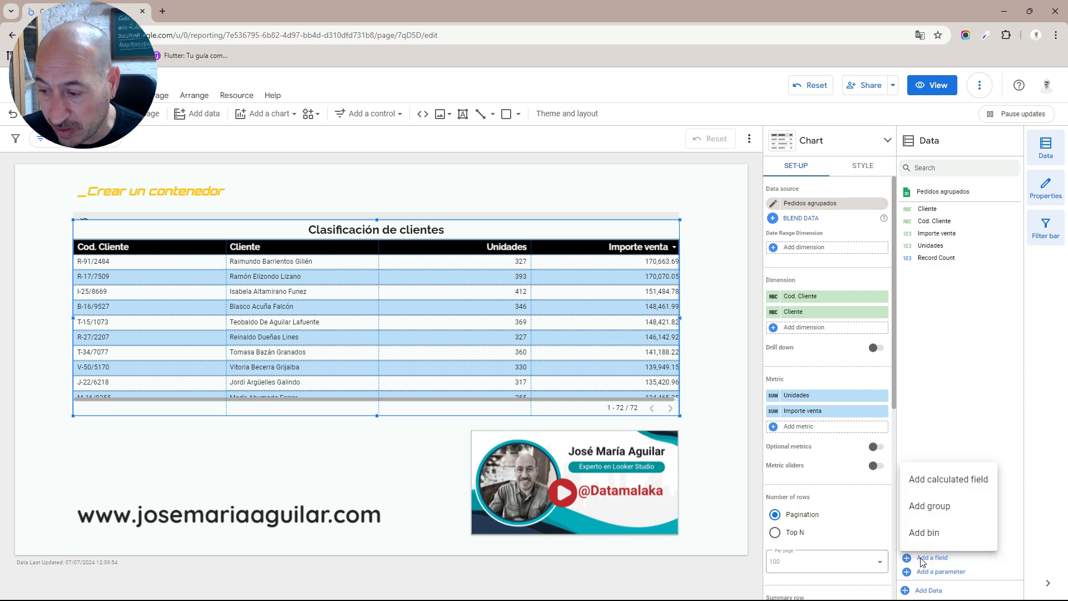
left_click(934, 535)
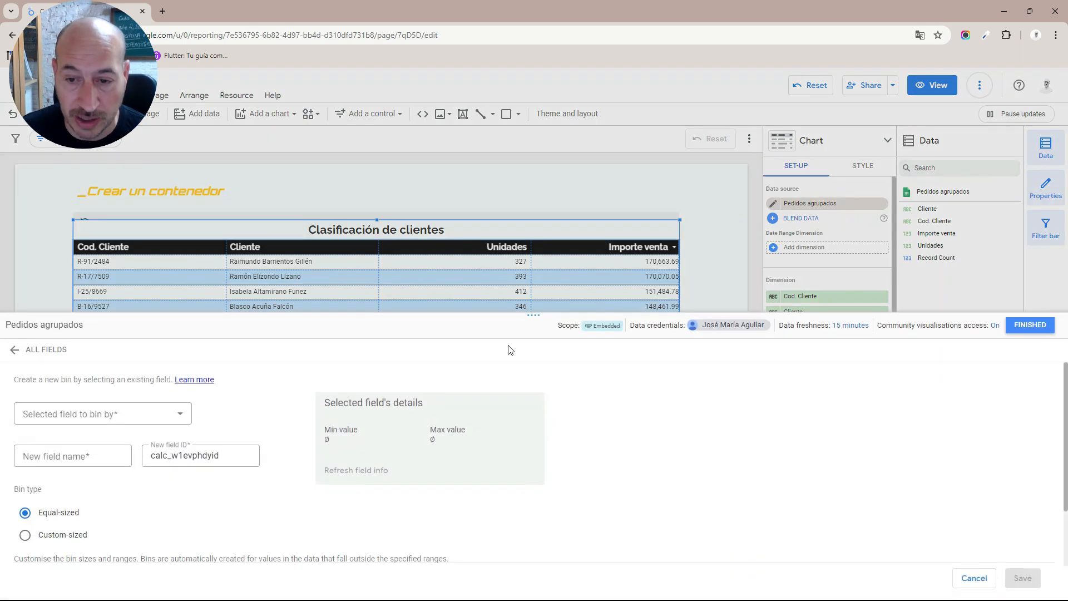
left_click_drag(533, 314, 530, 161)
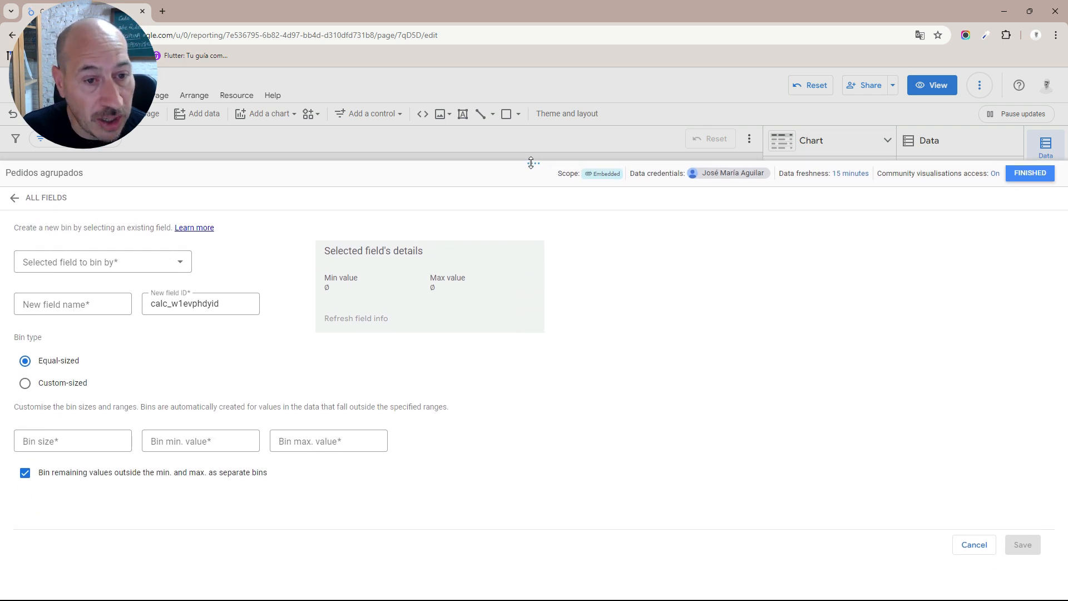
left_click(179, 270)
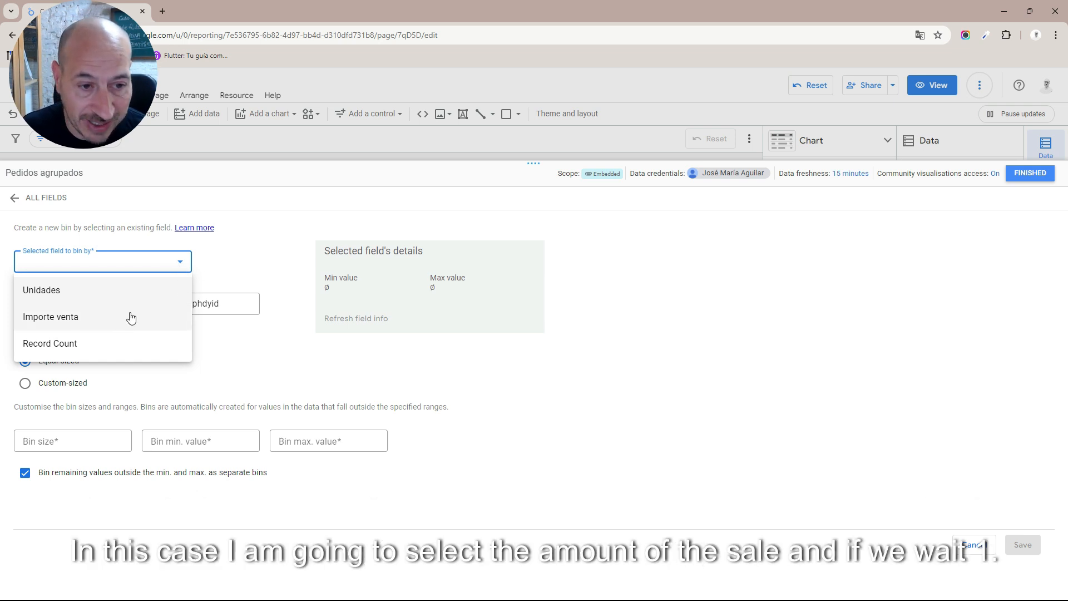
left_click(58, 318)
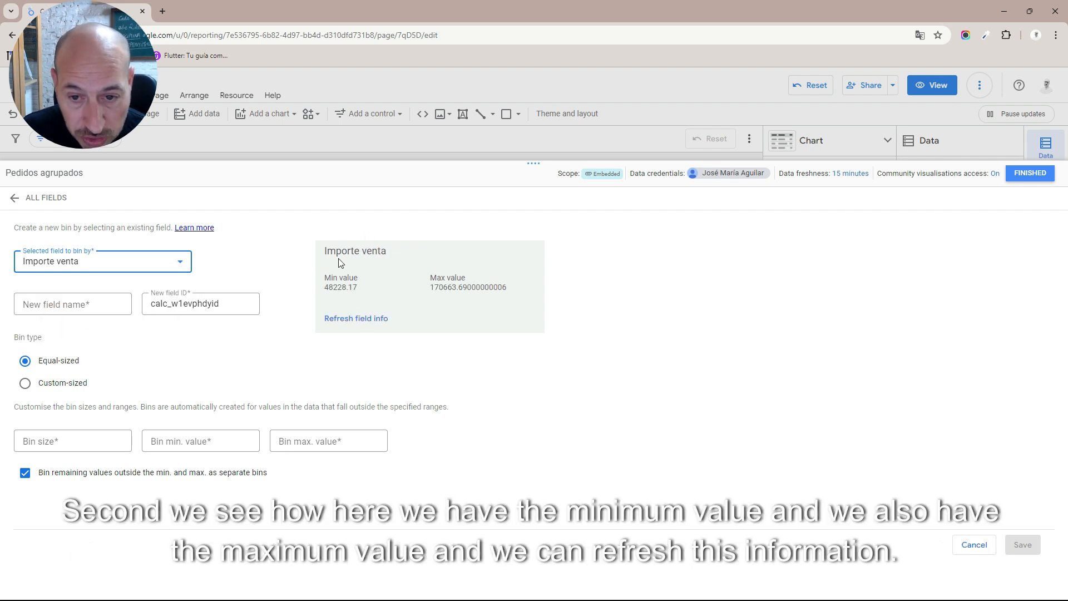
- Refresh the minimum and maximum value information of the field chosen for binning
triple_click(326, 278)
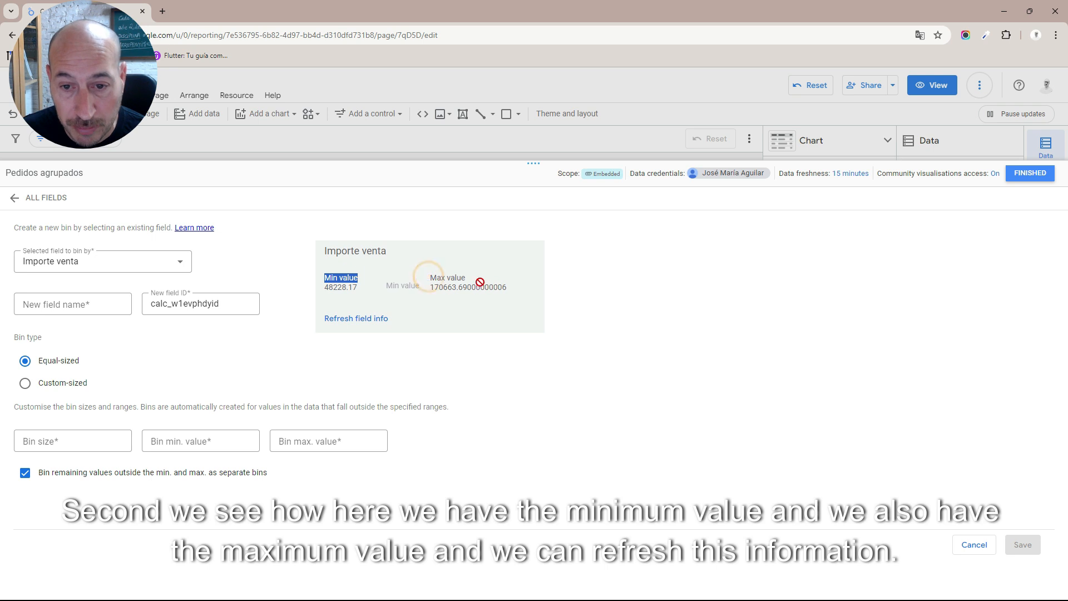
left_click(363, 321)
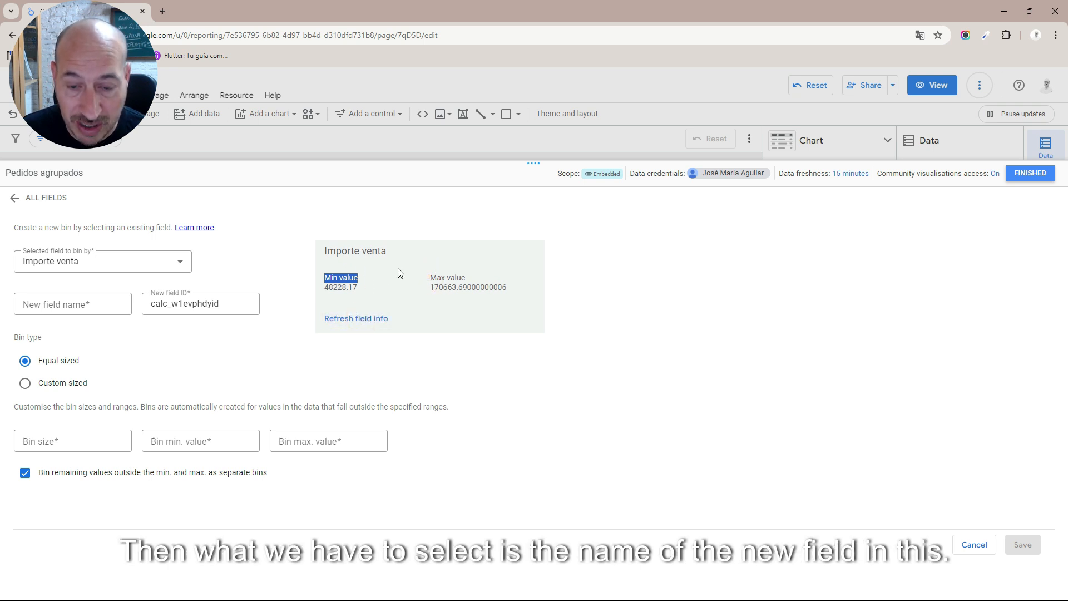
left_click(366, 348)
- Name the new bin field "Customer classification"
left_click(49, 303)
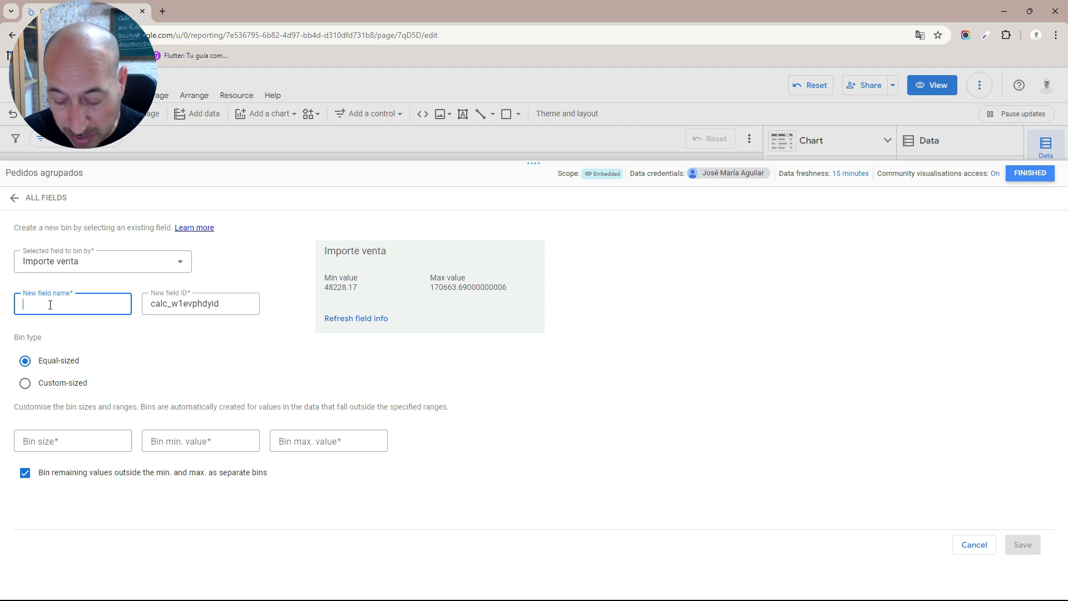
type("Custo")
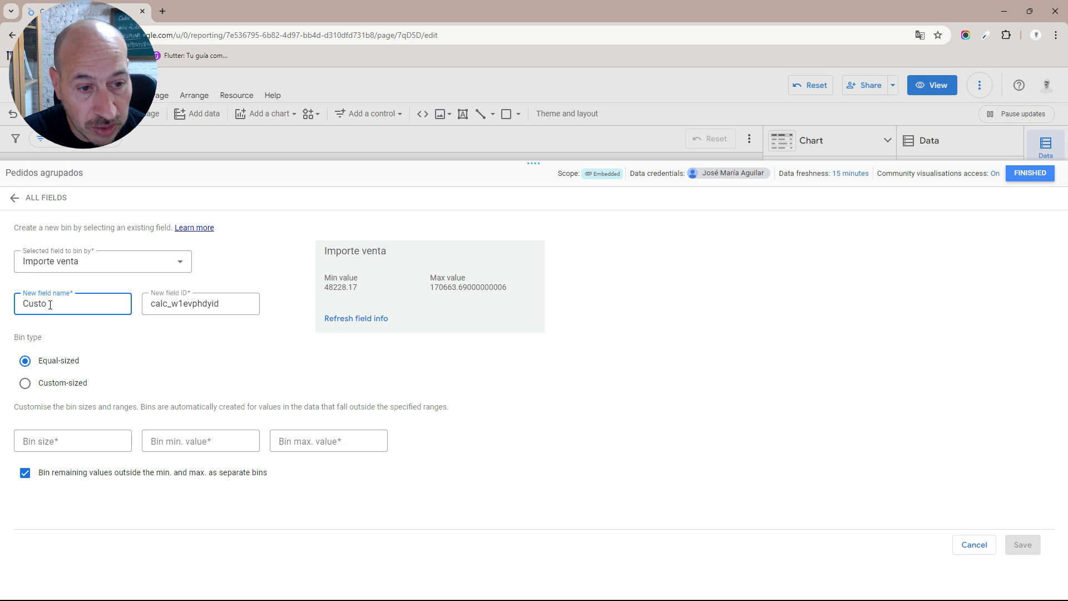
type("mor ")
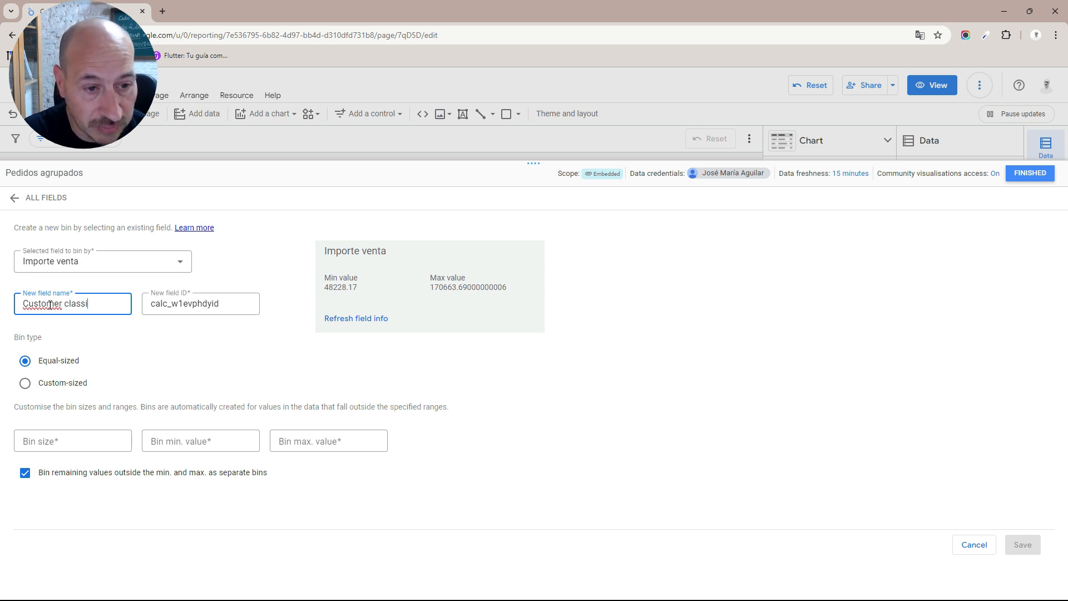
type("classification")
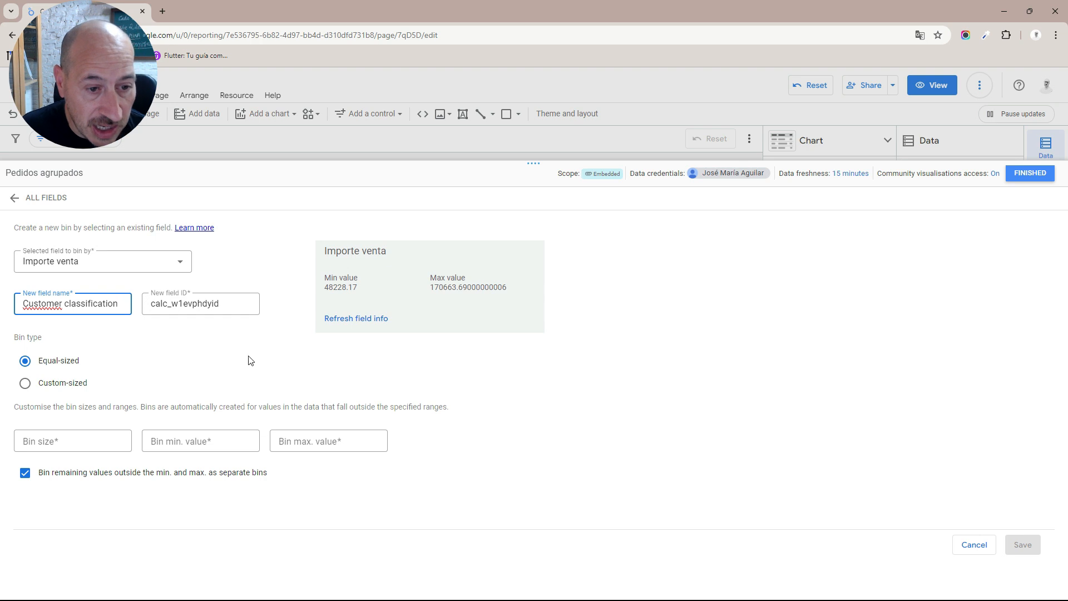
left_click(234, 333)
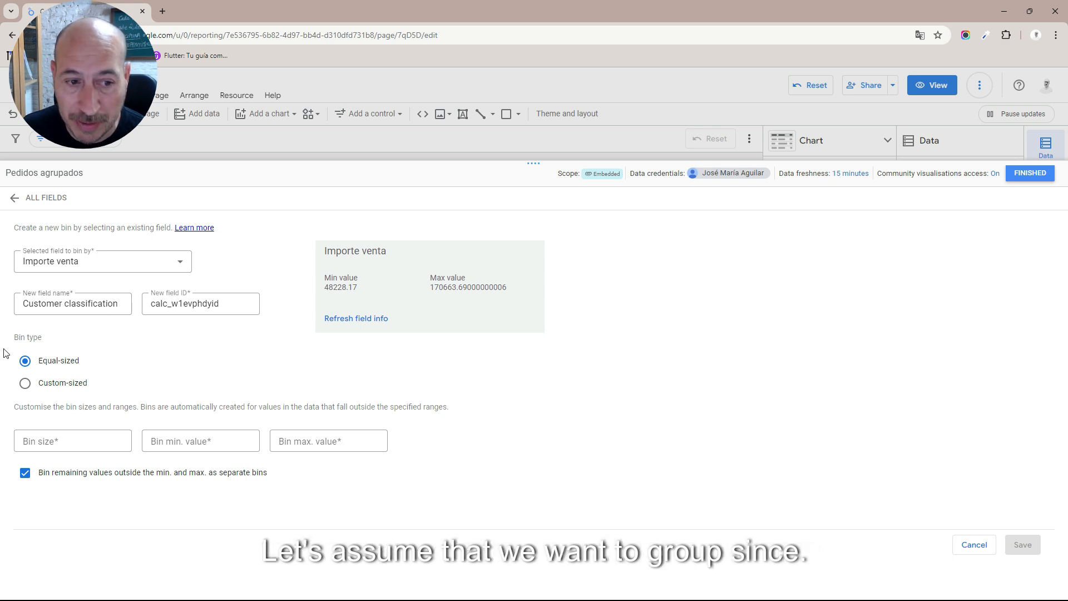
- Define the equal-sized bins with a bin size of 50000, a minimum value of 0 and a maximum value of 150000
left_click(85, 439)
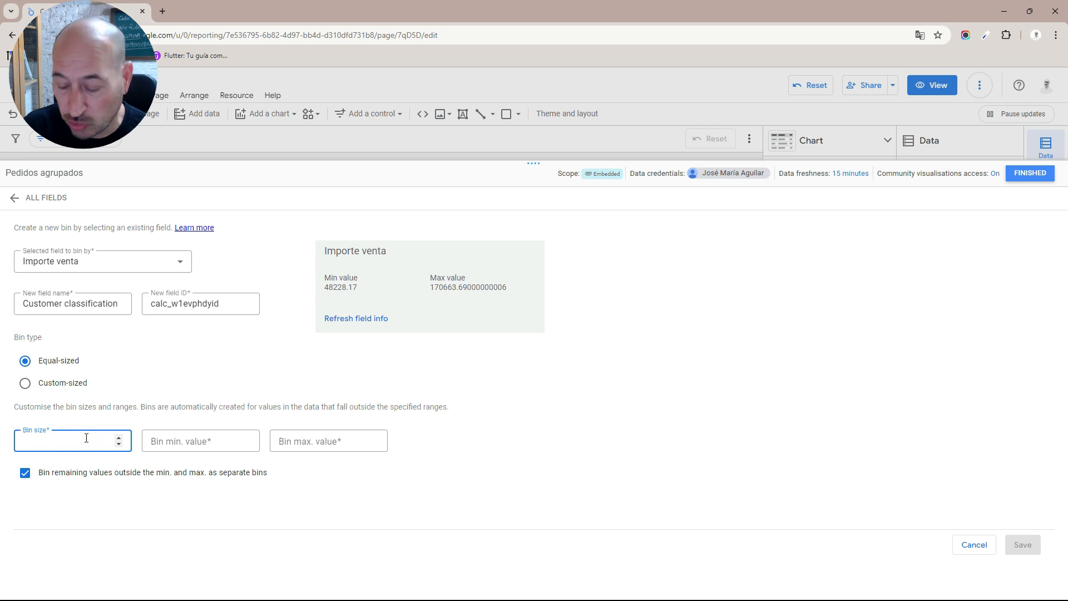
type("500")
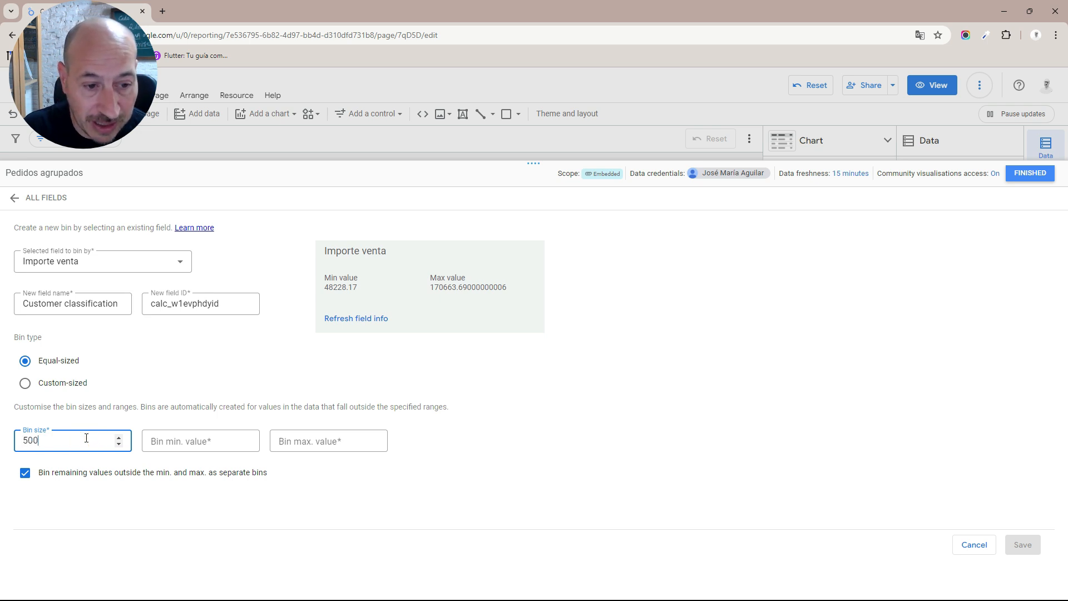
type("00")
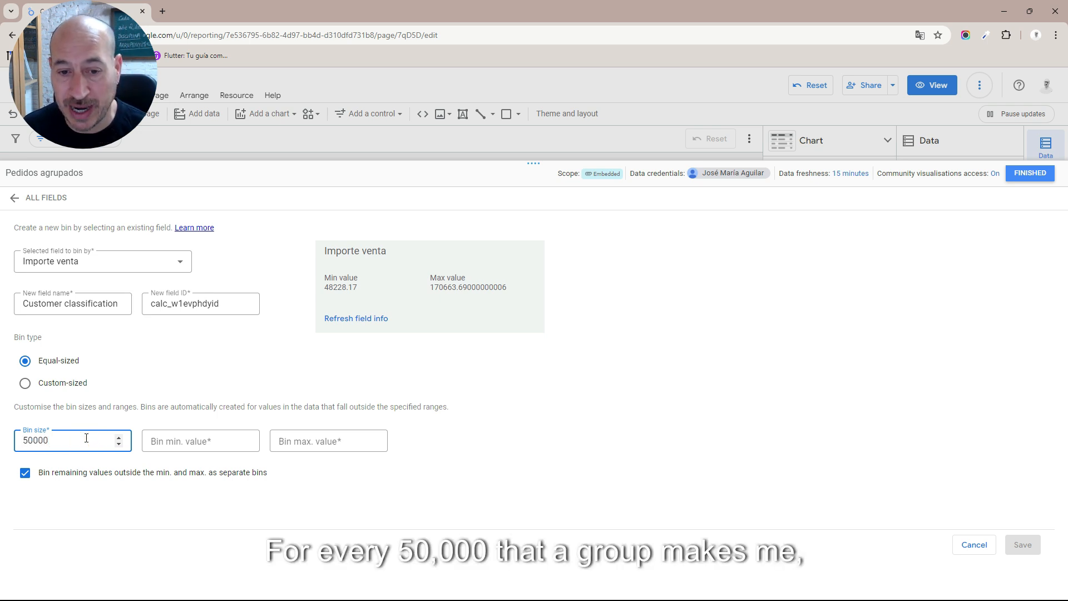
left_click(180, 440)
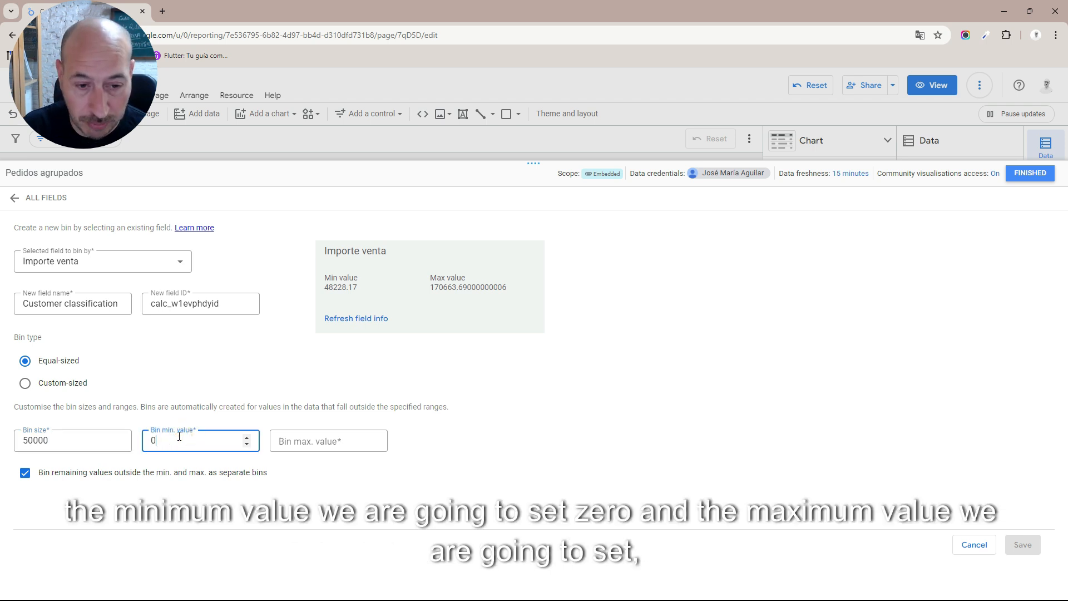
left_click(307, 435)
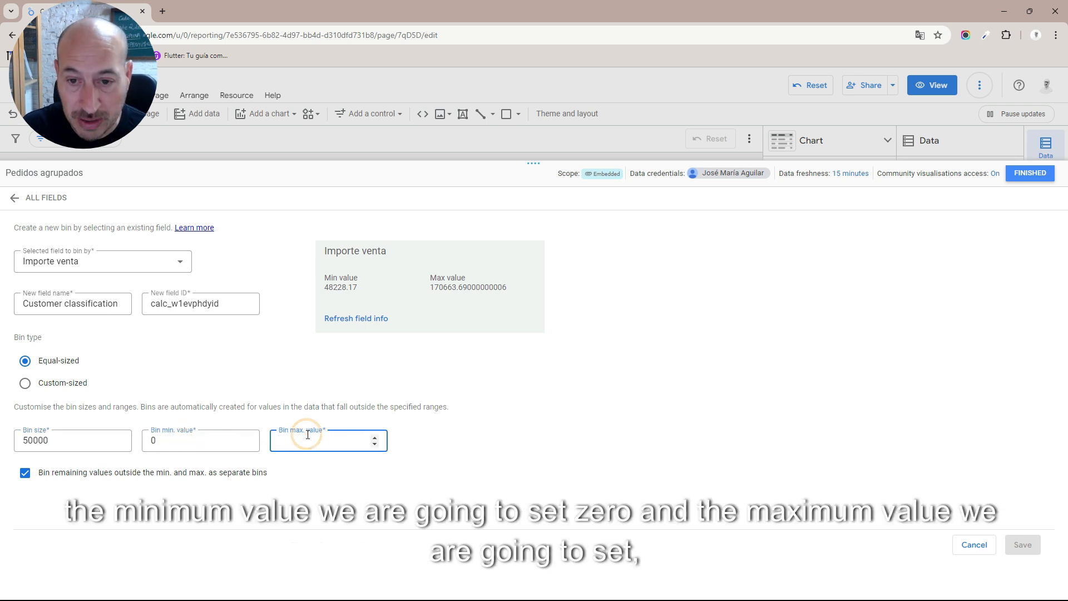
type("150000")
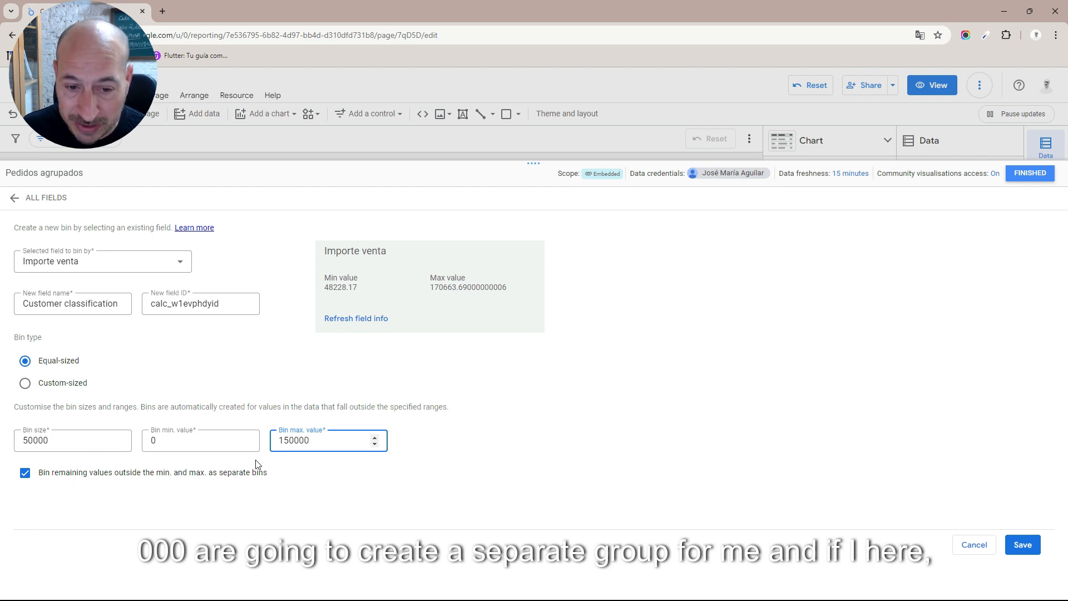
- Try 60000 as the minimum value of the bins
double_click(164, 438)
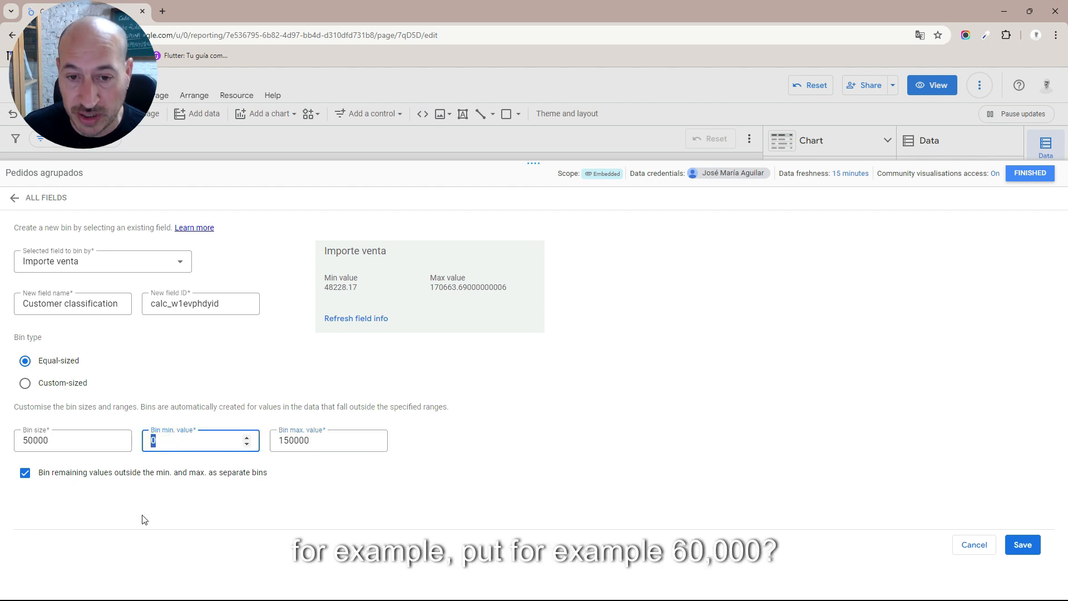
type("60")
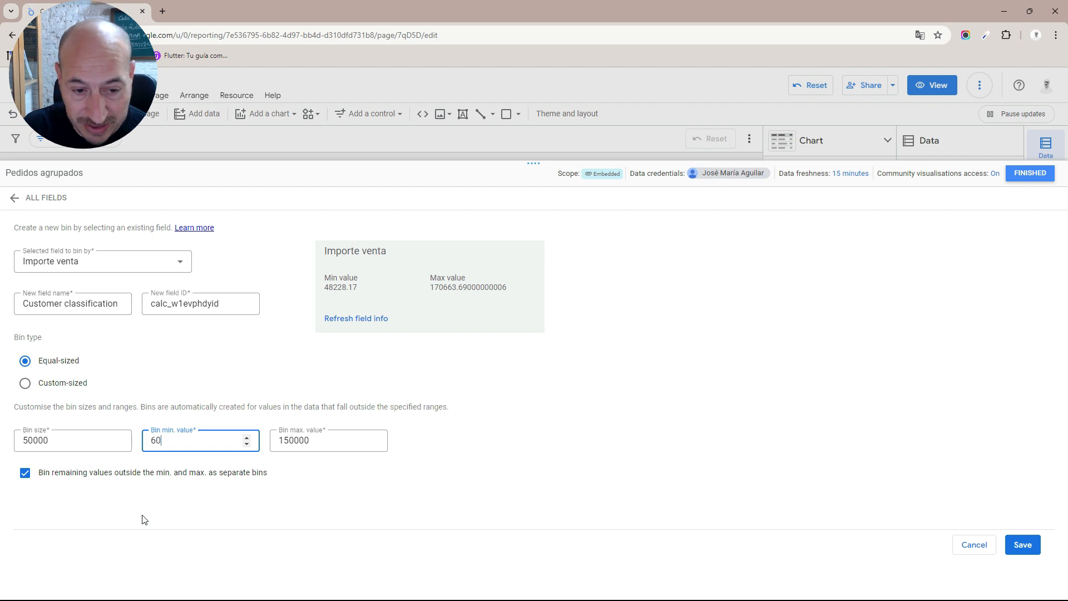
type("000")
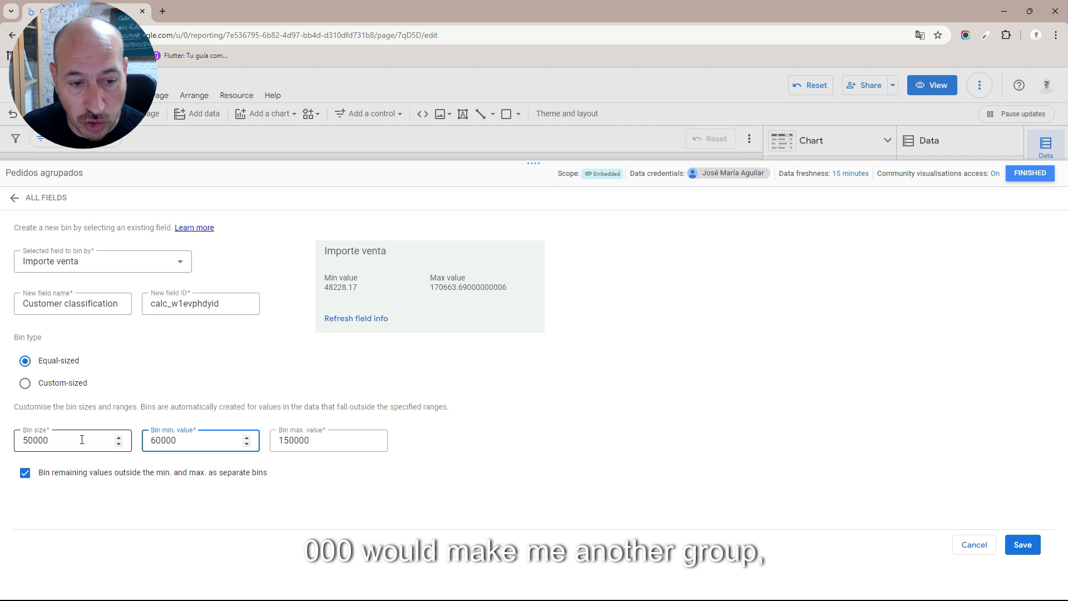
- Set the bins' minimum value to 50000, then save the new field and close the data source editor
left_click_drag(188, 440, 109, 436)
key("ctrl+a")
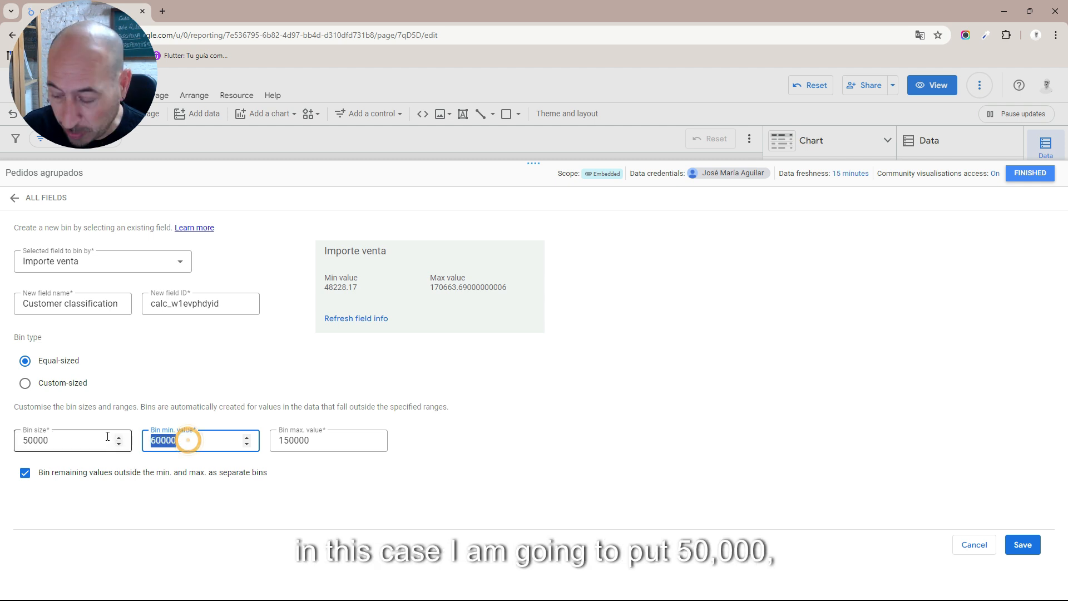
type("50000")
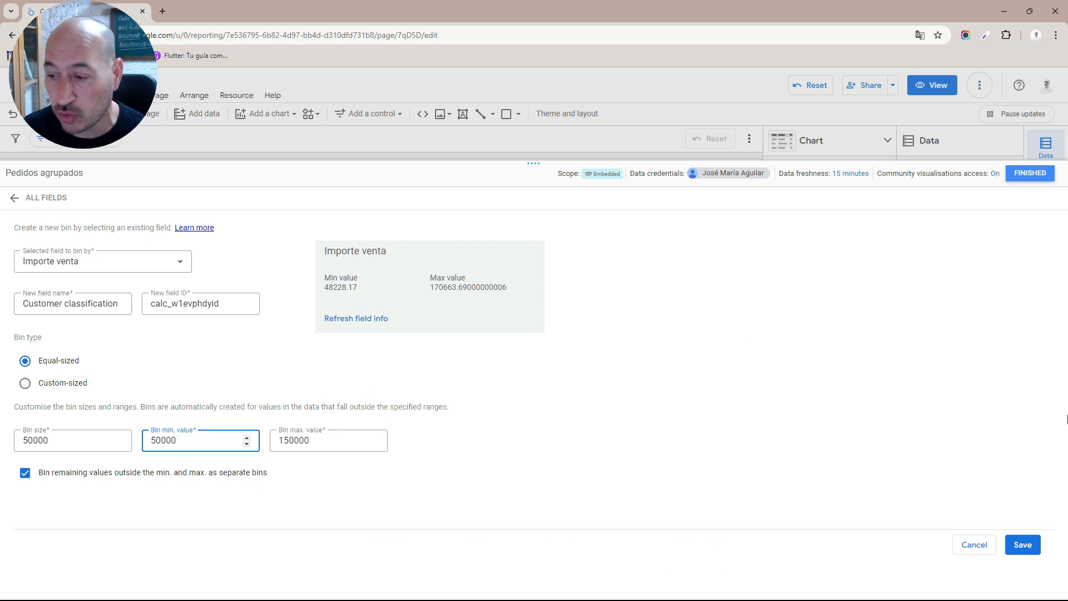
left_click(1022, 545)
left_click(1025, 178)
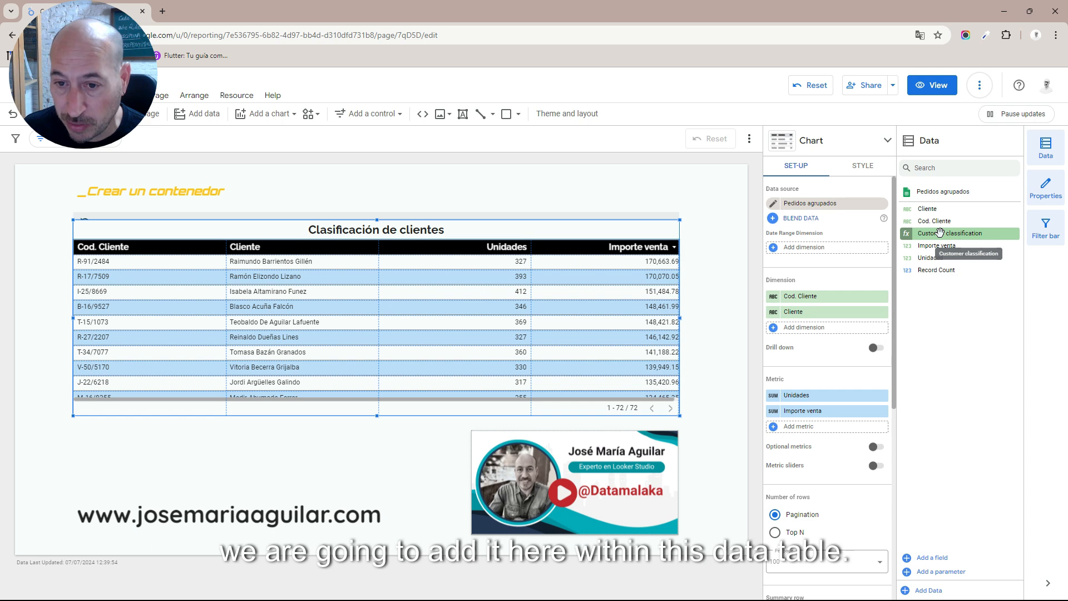
- Add Customer classification as the client table's third dimension and review the assigned ranges through all its rows
left_click_drag(939, 232, 819, 333)
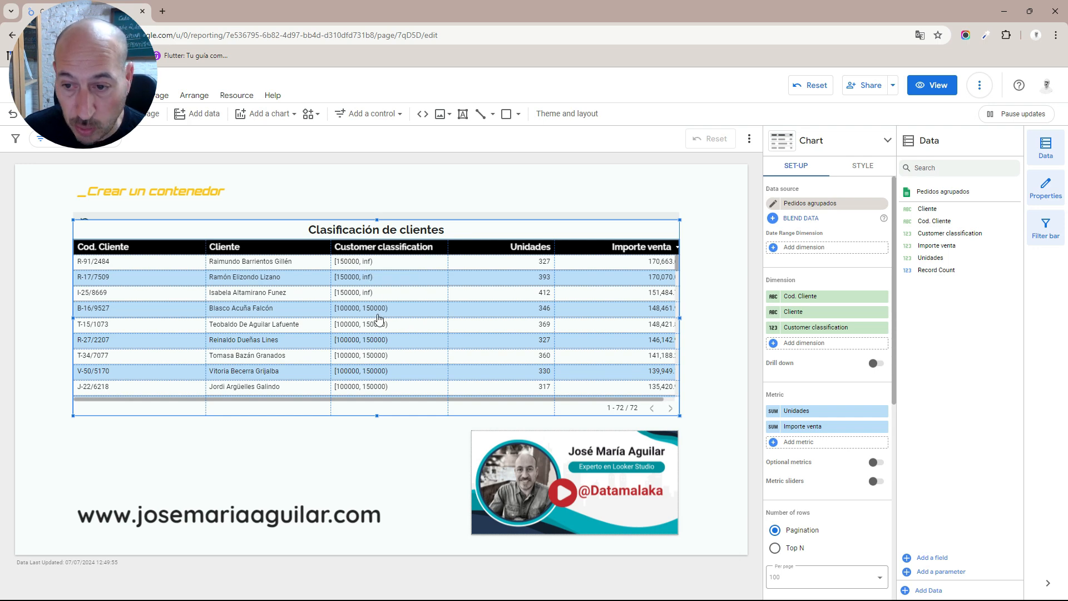
scroll(405, 334, "down", 5)
scroll(405, 335, "down", 8)
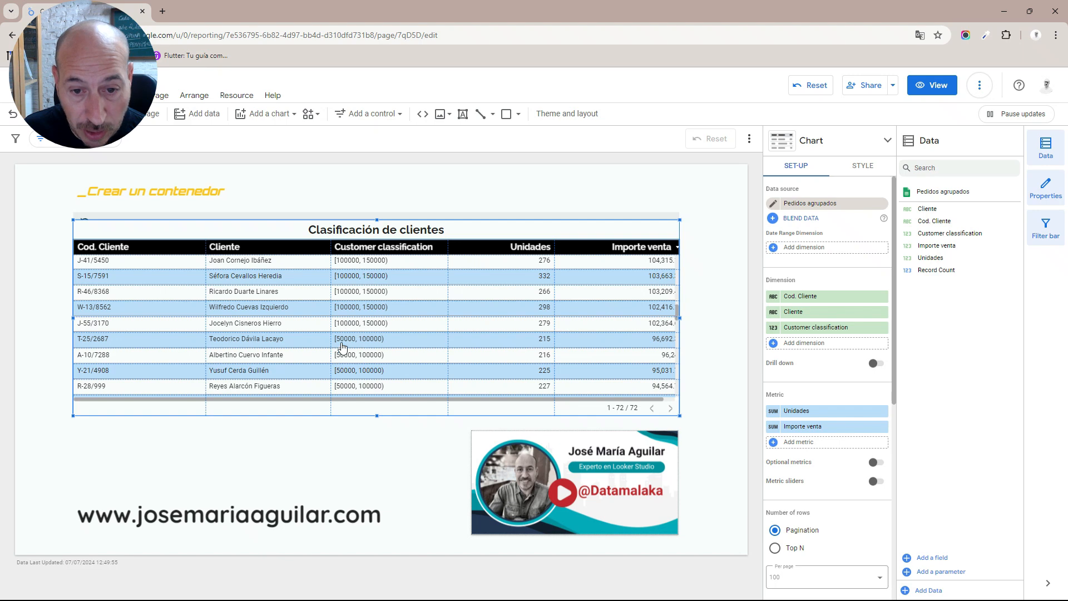
scroll(395, 377, "down", 8)
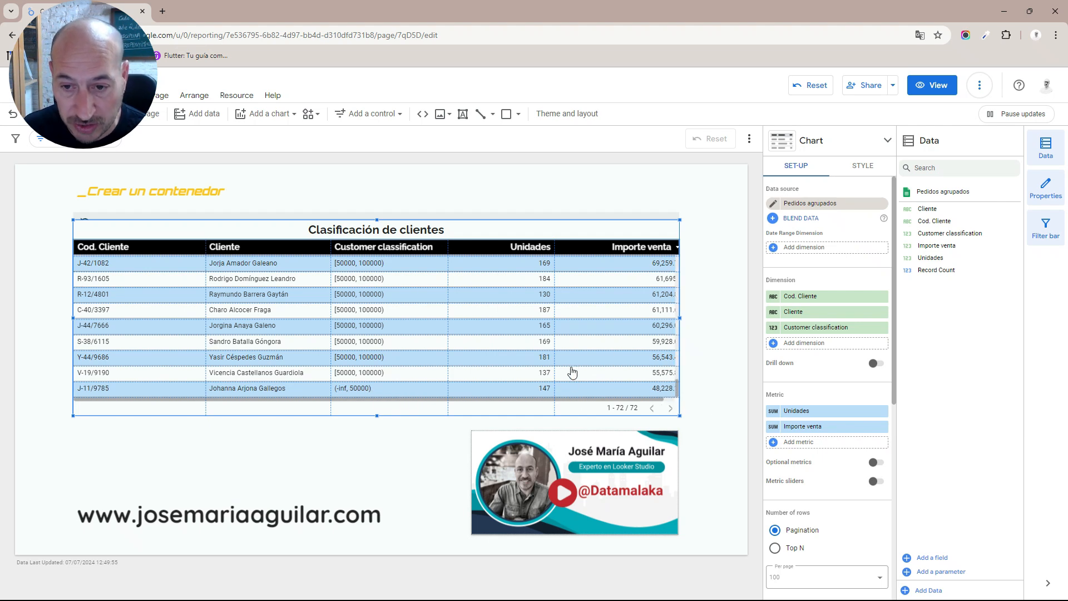
scroll(555, 361, "up", 15)
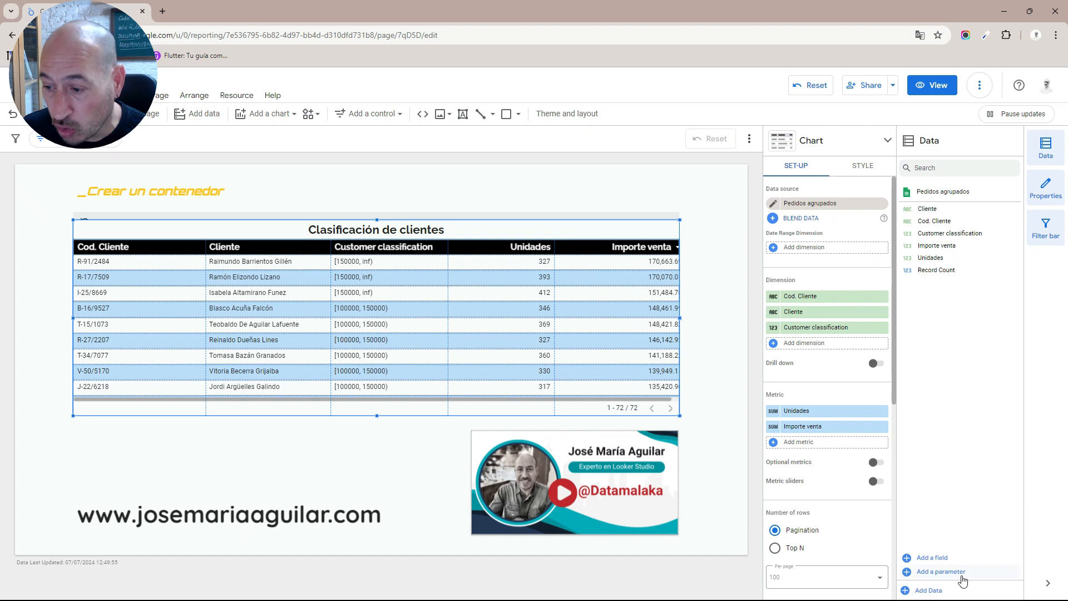
- Open the Customer classification field for editing, enlarge the editor and change the bin type to custom-sized
left_click(908, 237)
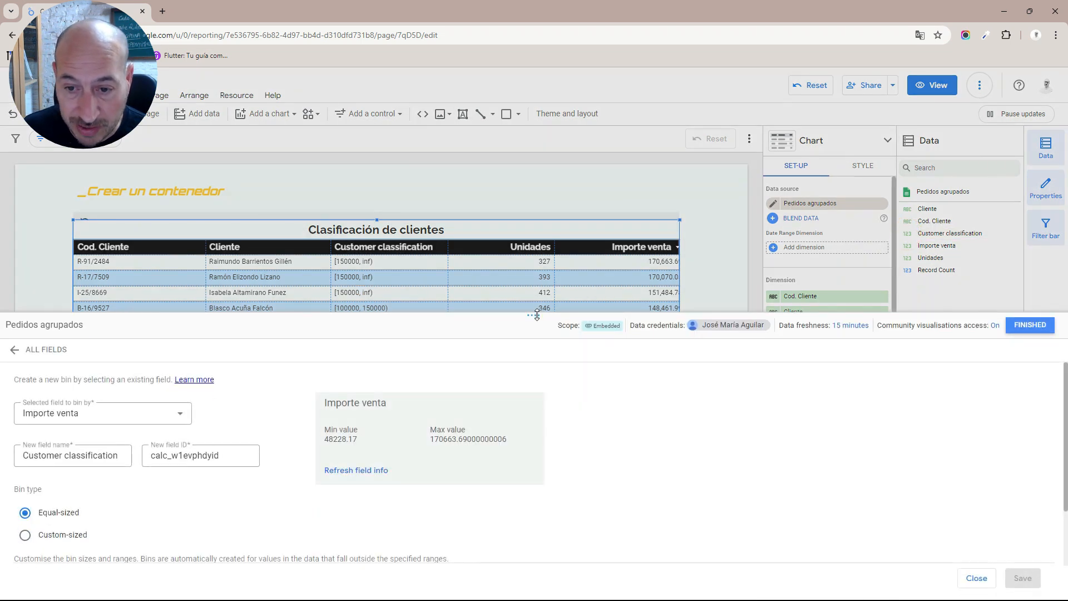
left_click_drag(536, 316, 576, 152)
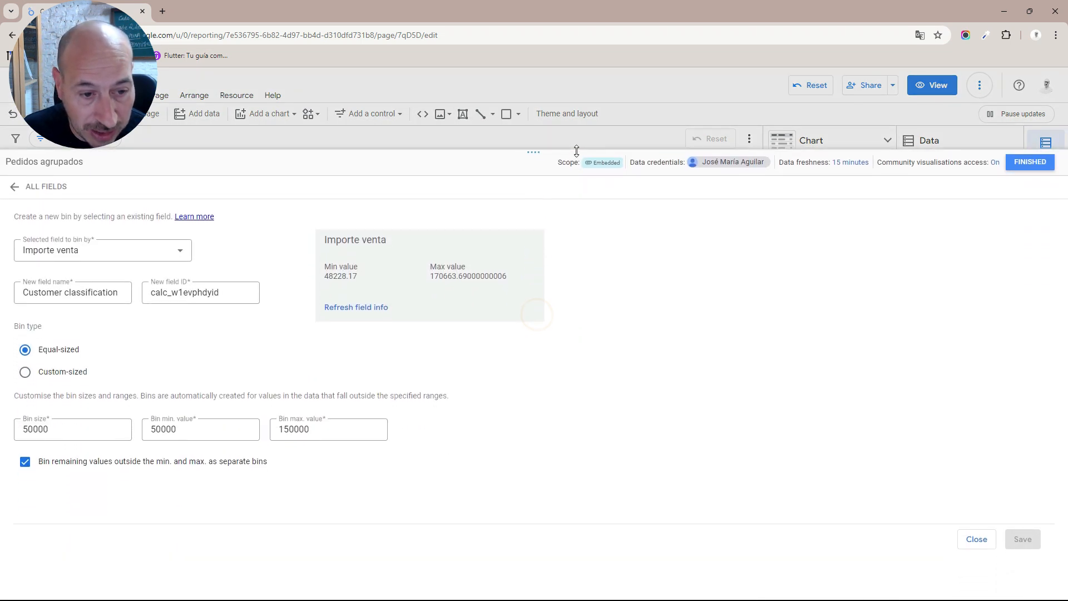
left_click(31, 376)
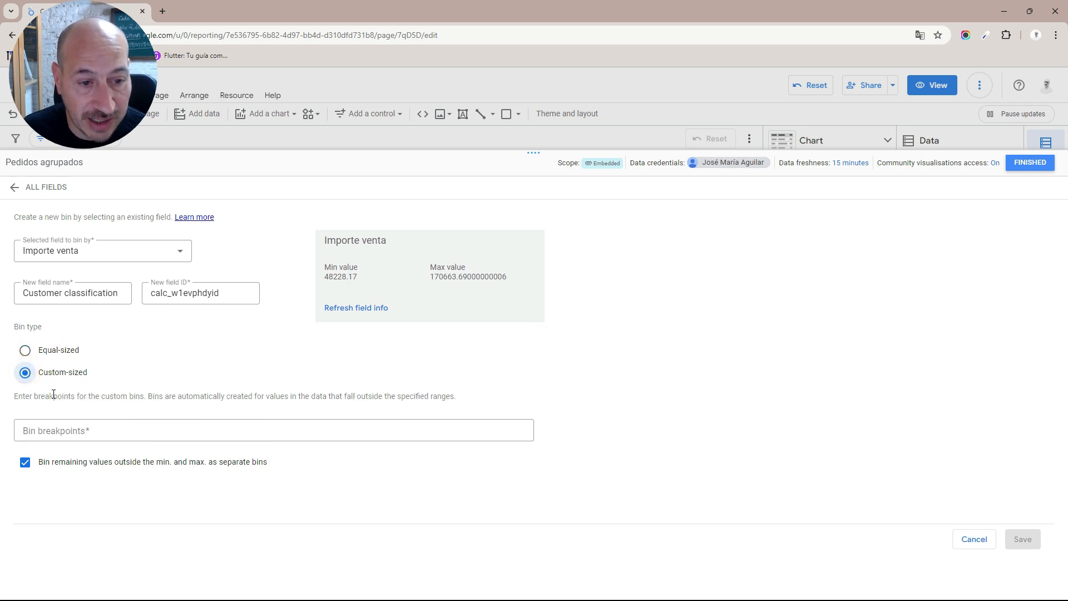
- Enter 60000, 100000 and 120000 as the breakpoints of the custom-sized bins
left_click(106, 428)
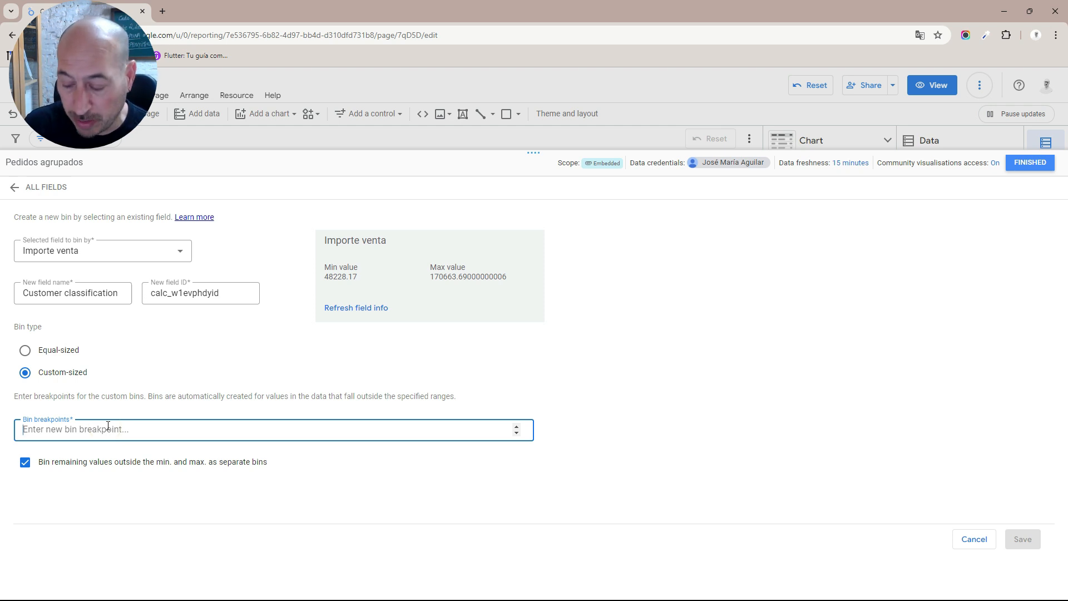
type("50")
key("BackSpace")
key("BackSpace")
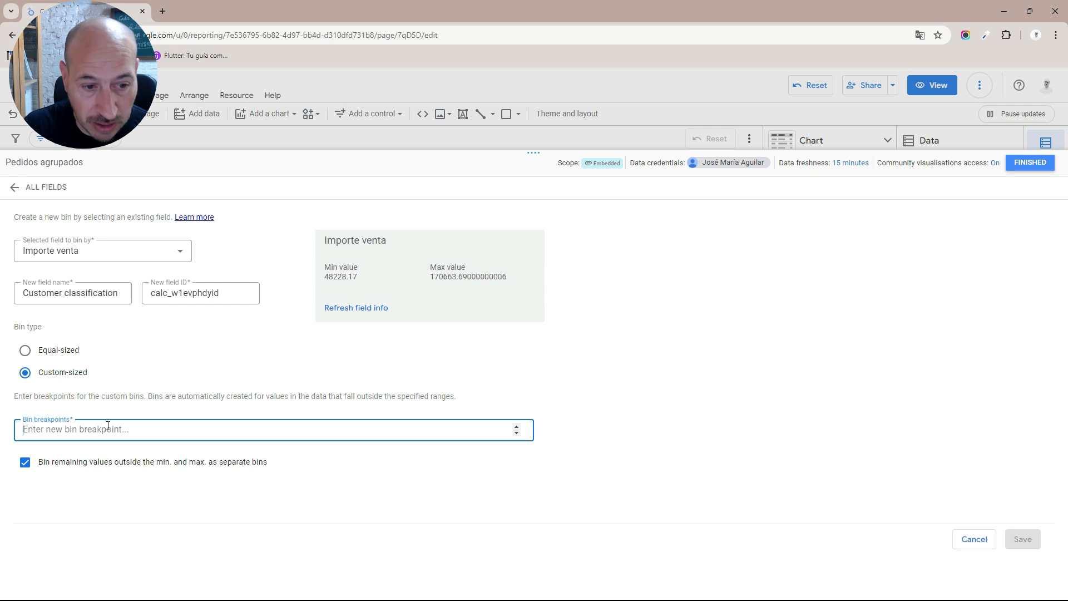
type("6")
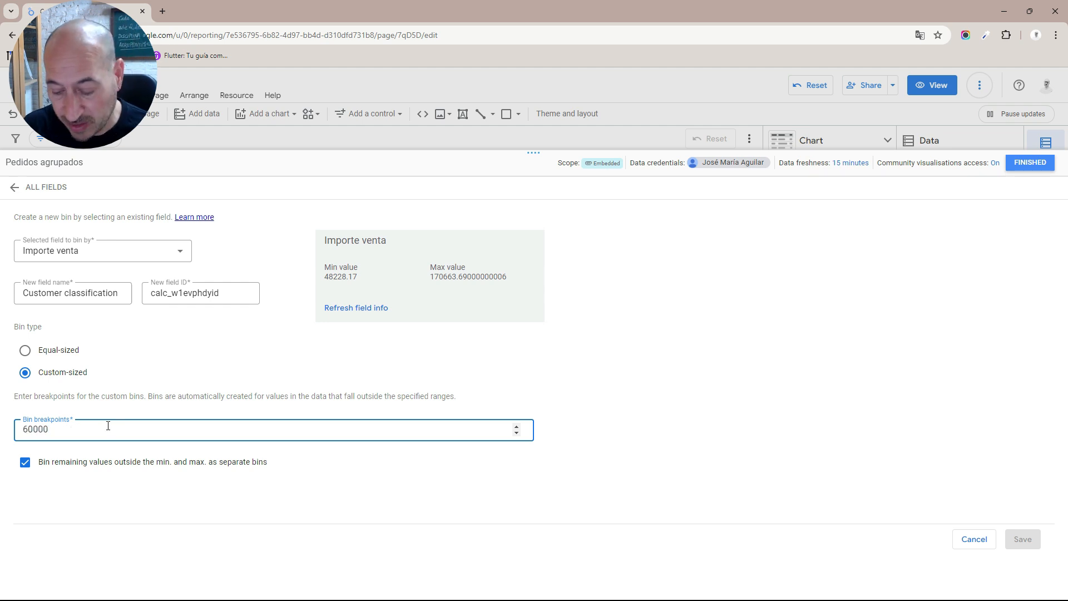
type("0000")
key("Return")
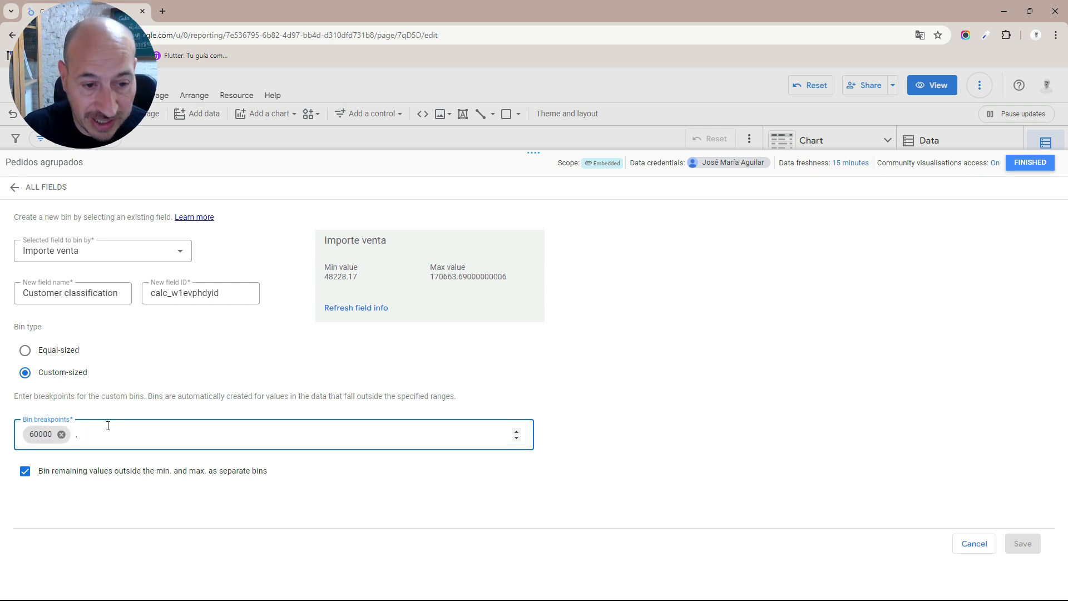
key("BackSpace")
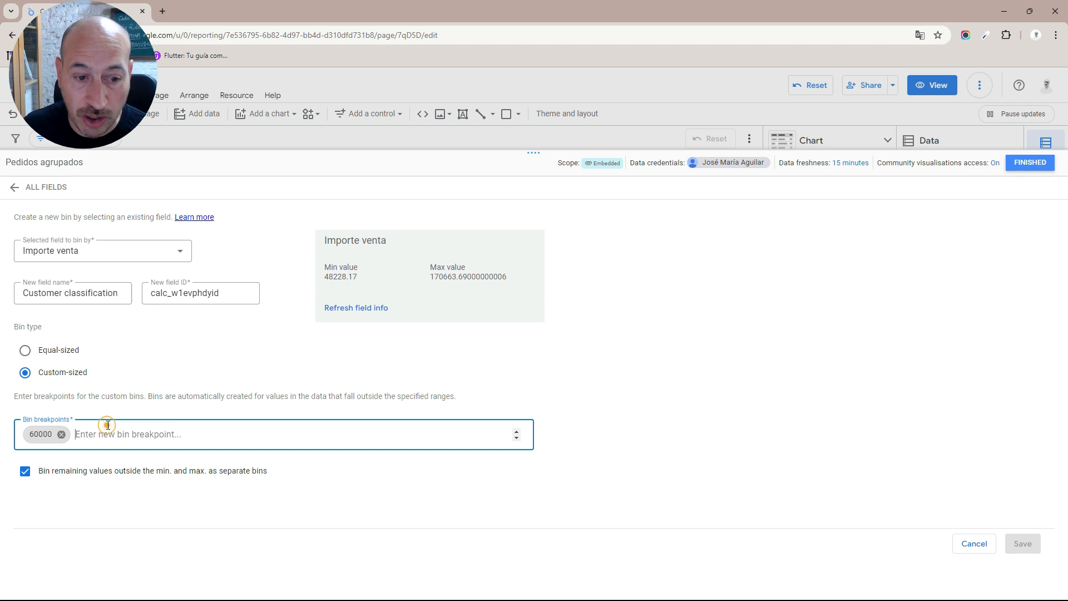
type("1")
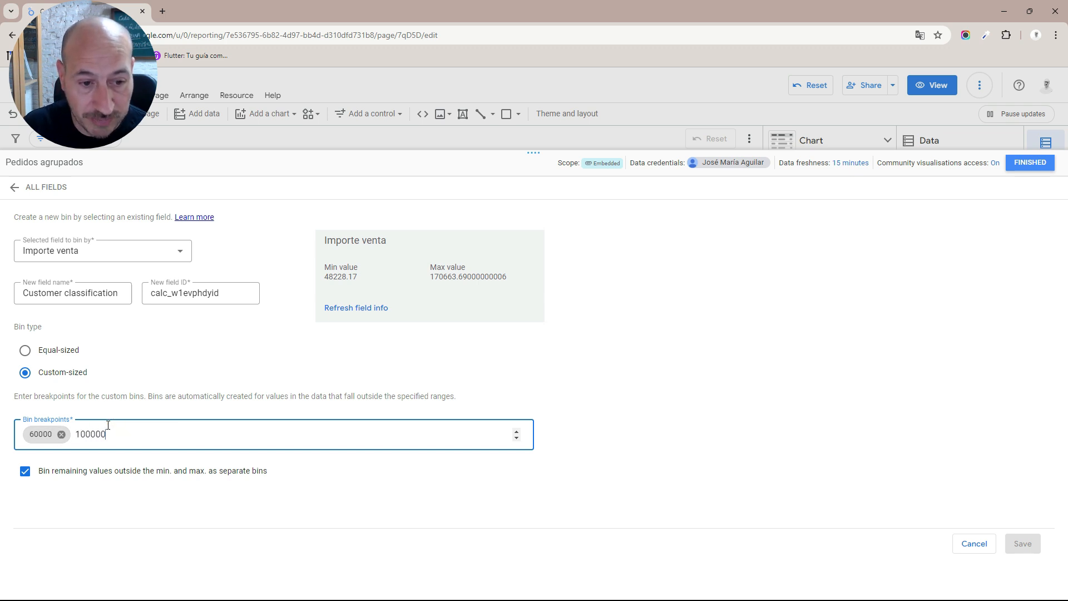
type("00000")
key("Return")
type("12")
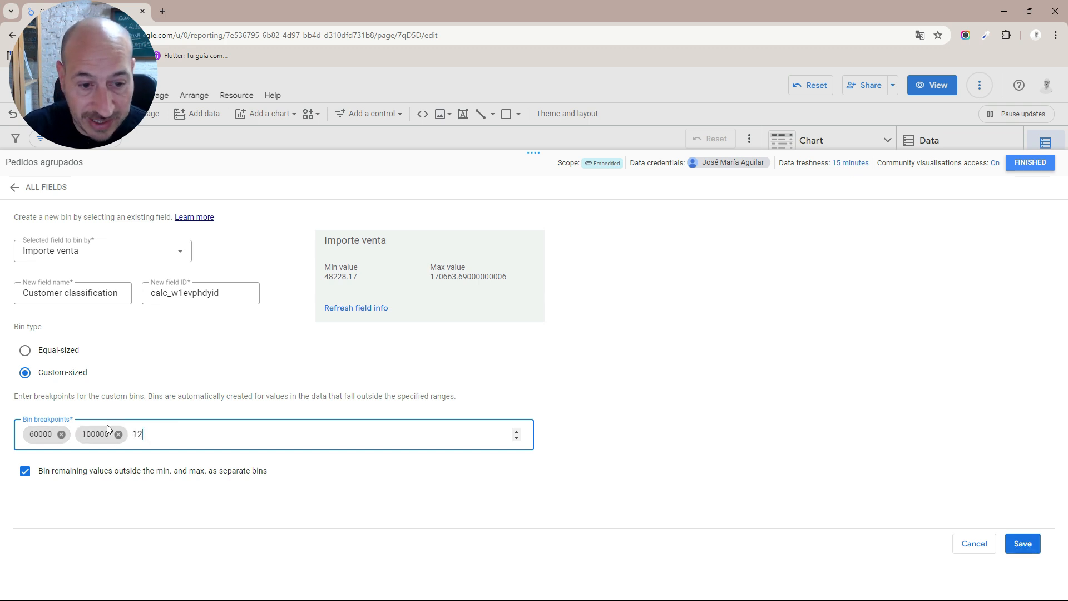
type("0000")
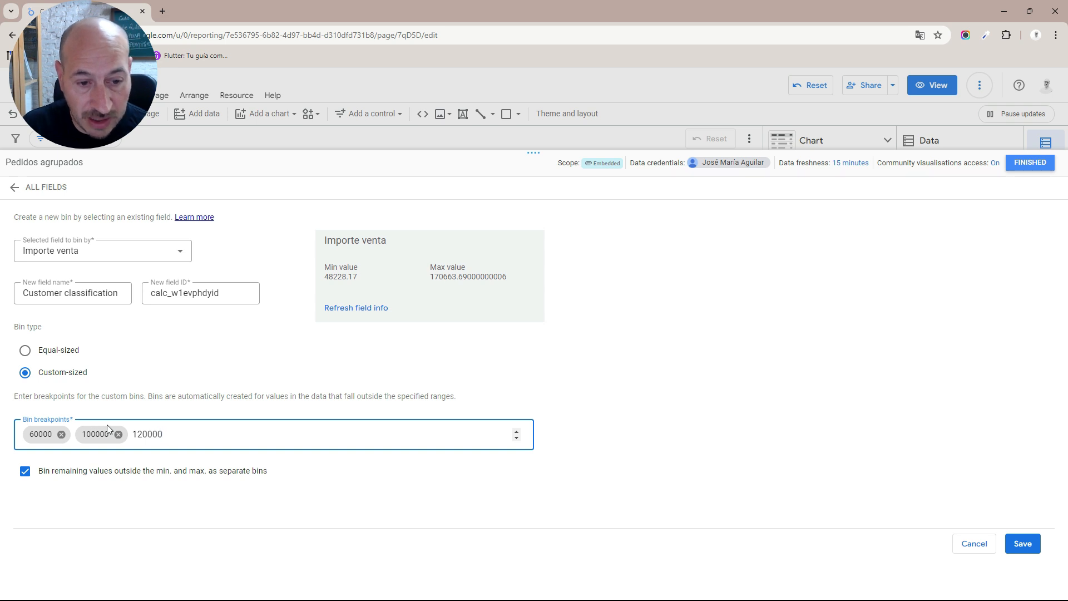
key("Return")
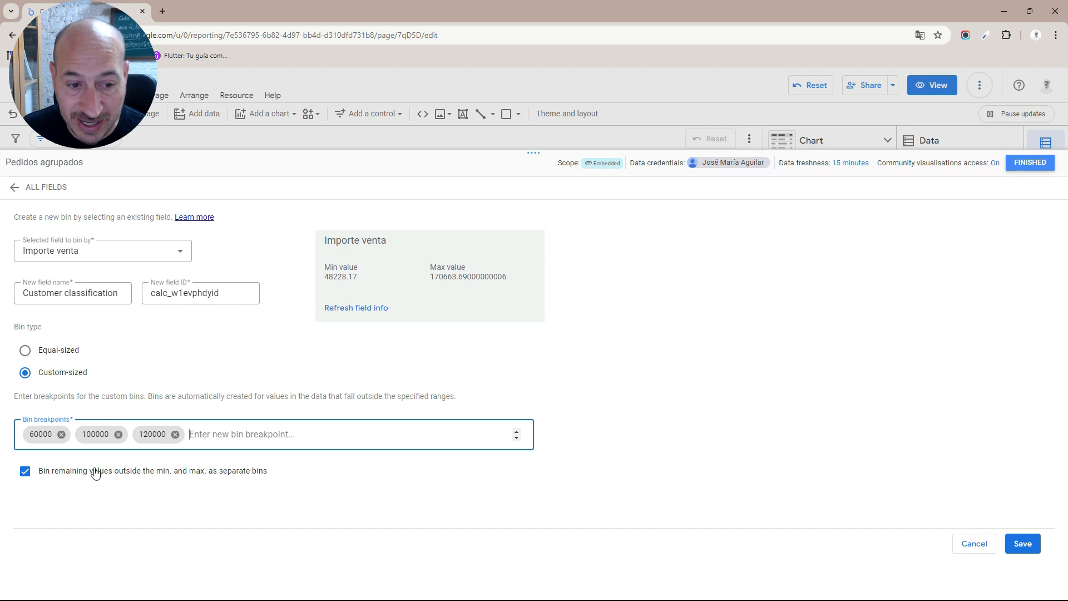
- Turn off separate bins for remaining values outside the minimum and maximum, save the field and review the classifications throughout the client table
left_click(25, 472)
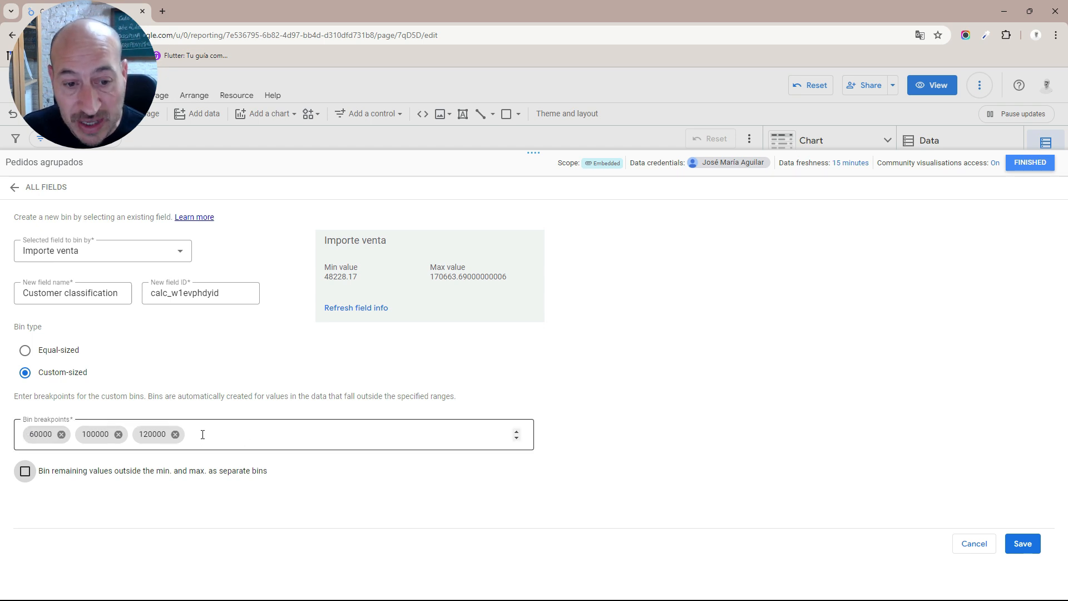
left_click(1018, 544)
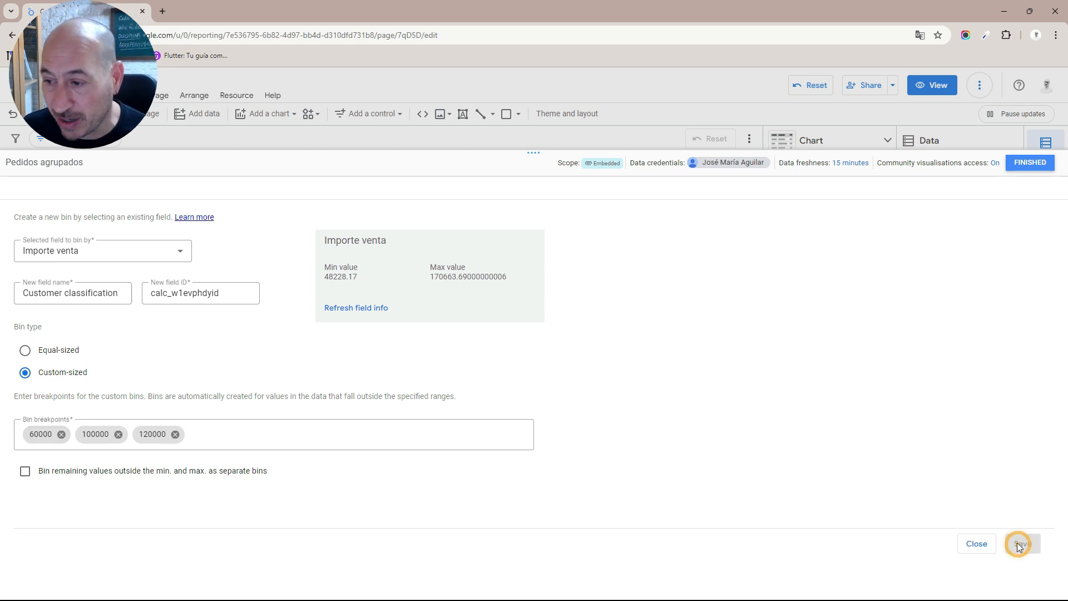
left_click(1029, 163)
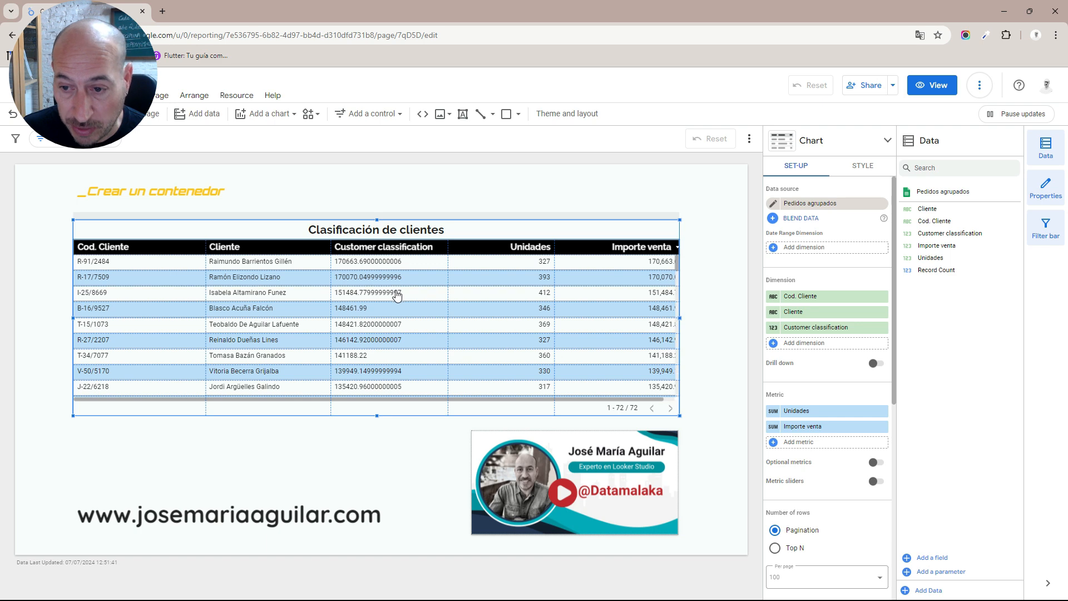
scroll(395, 295, "down", 2)
scroll(397, 296, "down", 2)
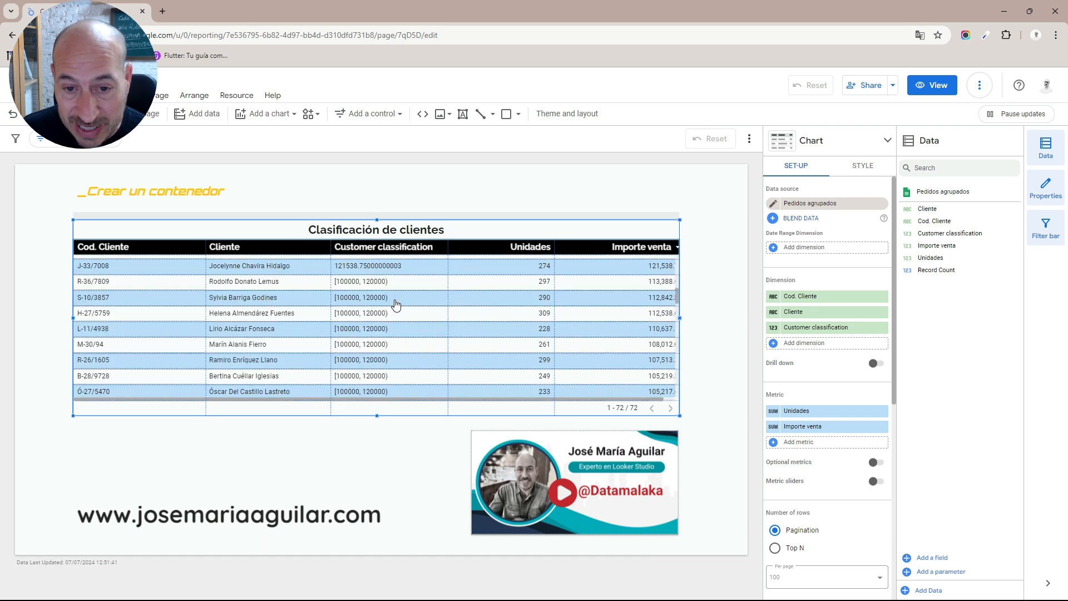
scroll(400, 365, "down", 1)
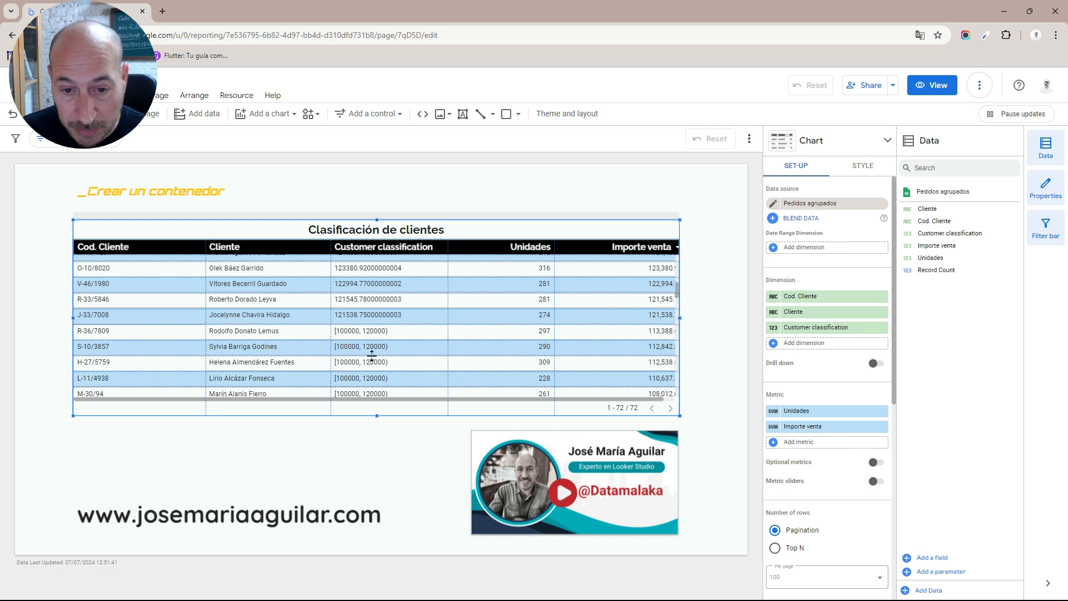
scroll(383, 352, "down", 2)
scroll(384, 353, "down", 10)
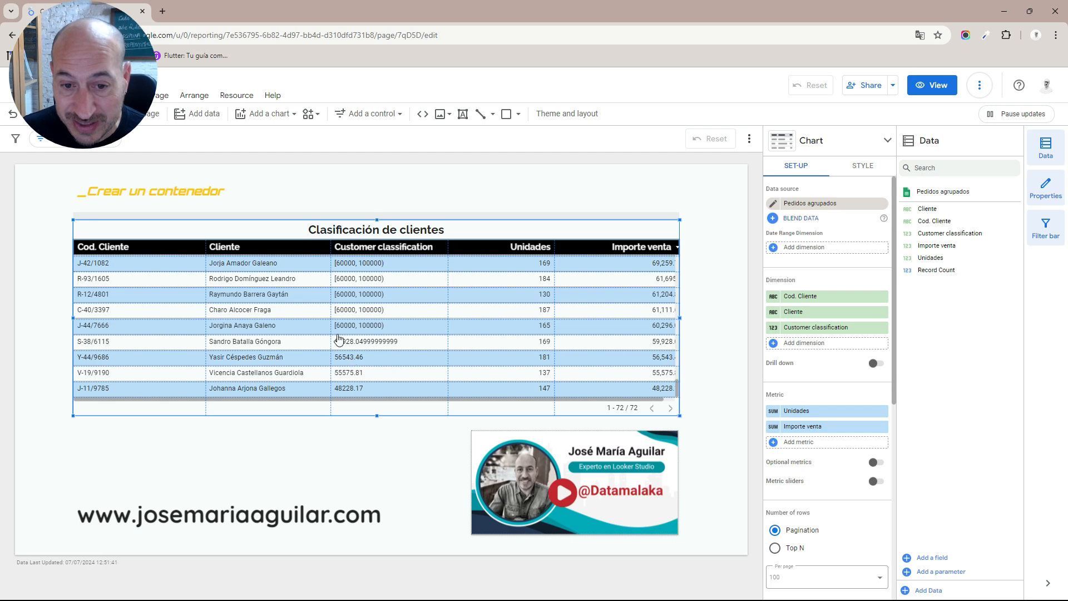
- Turn separate bins for values outside the minimum and maximum back on in Customer classification, save and review the client table's ranges
left_click(905, 232)
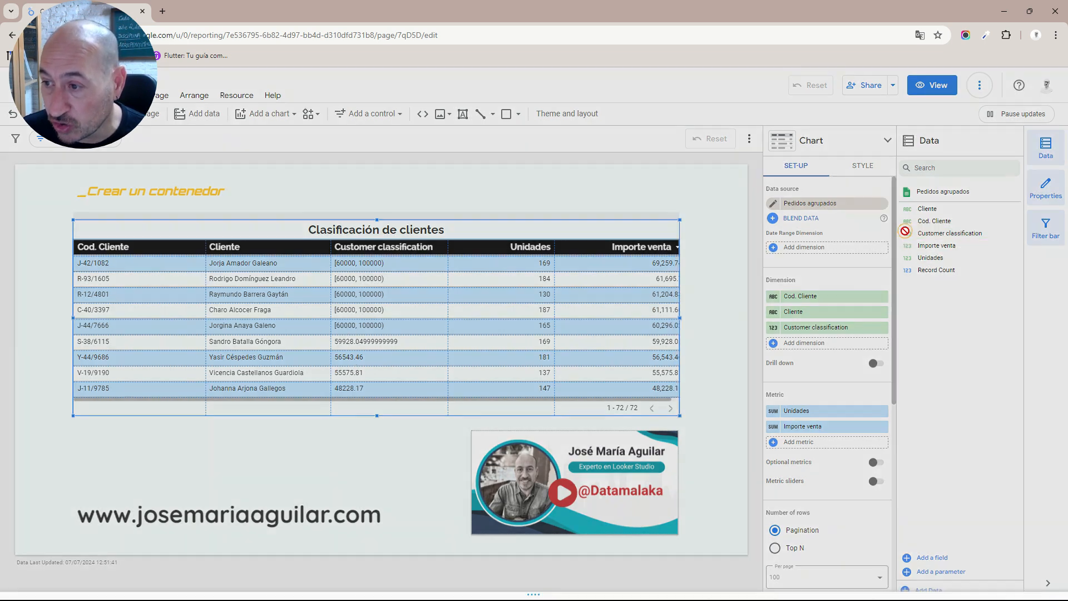
scroll(211, 500, "down", 1)
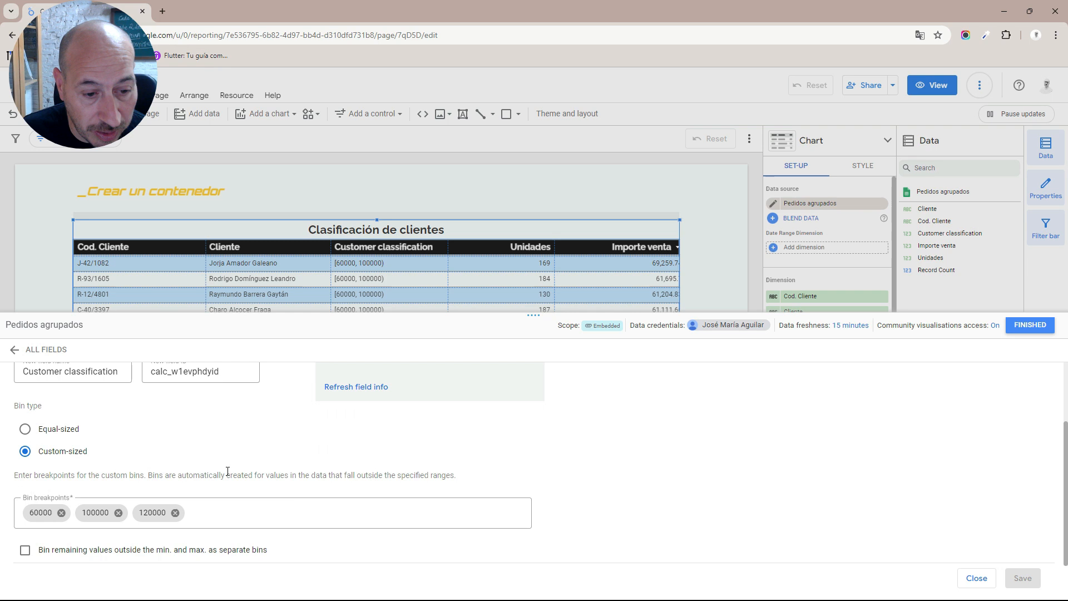
left_click(25, 552)
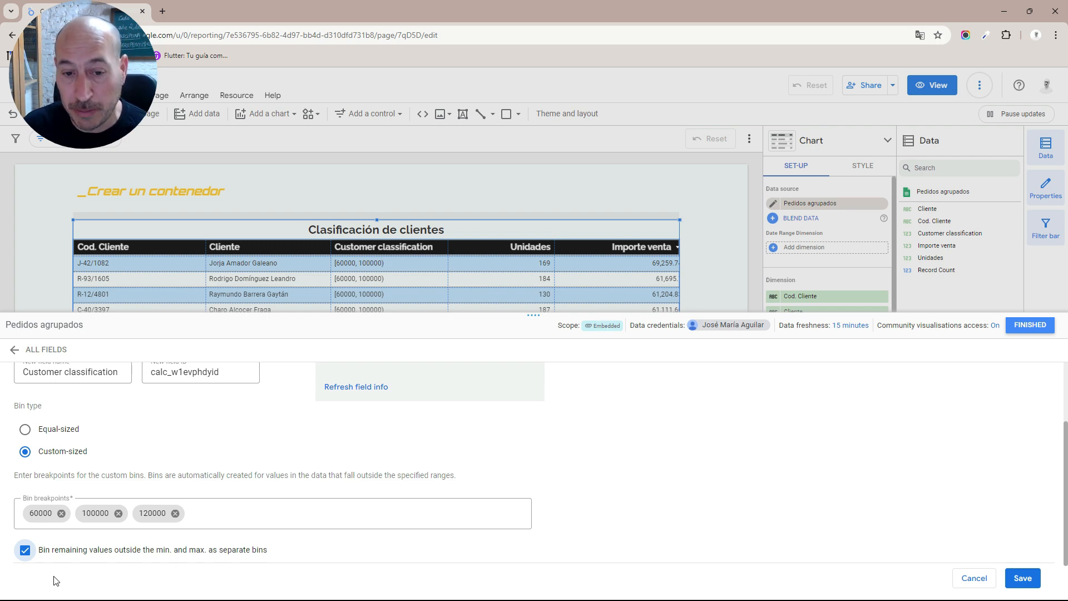
left_click(1023, 578)
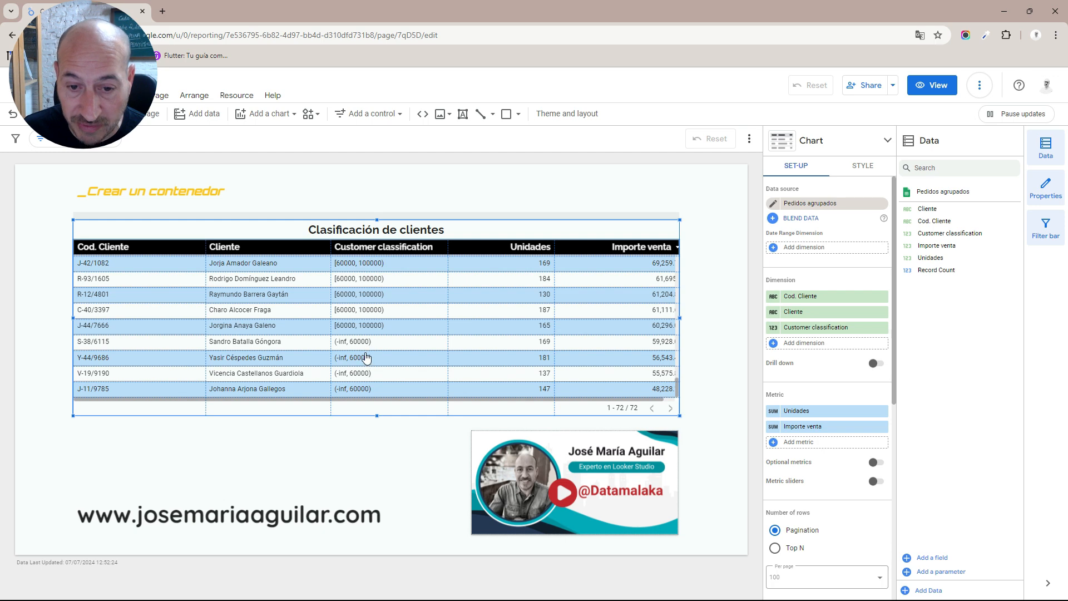
scroll(391, 358, "up", 3)
scroll(392, 356, "up", 5)
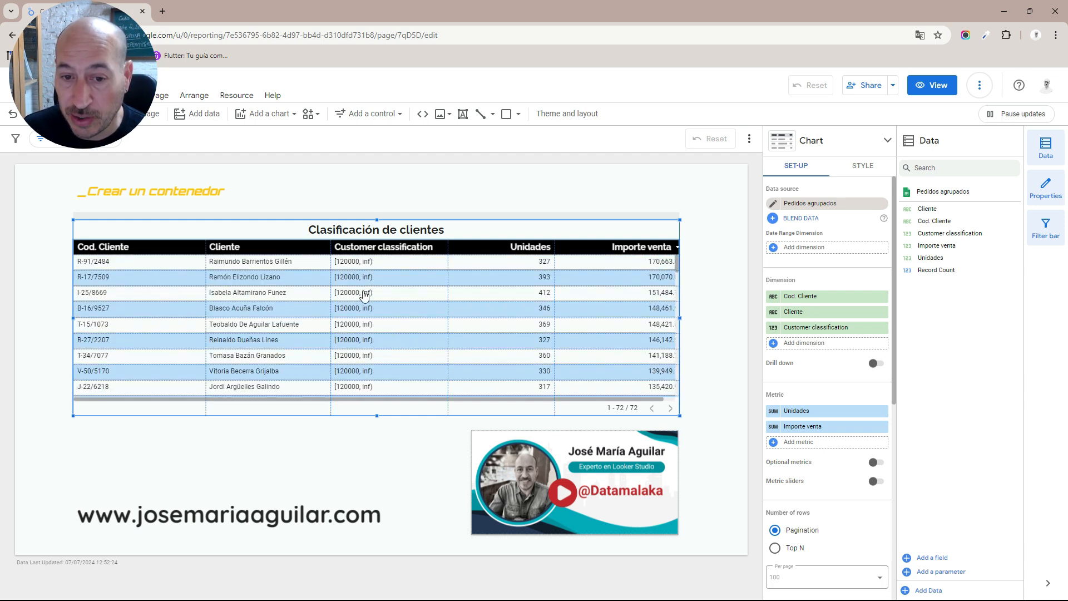
- Add a drop-down list control above the client table's right end and set its control field to Customer classification
left_click(369, 114)
left_click(347, 167)
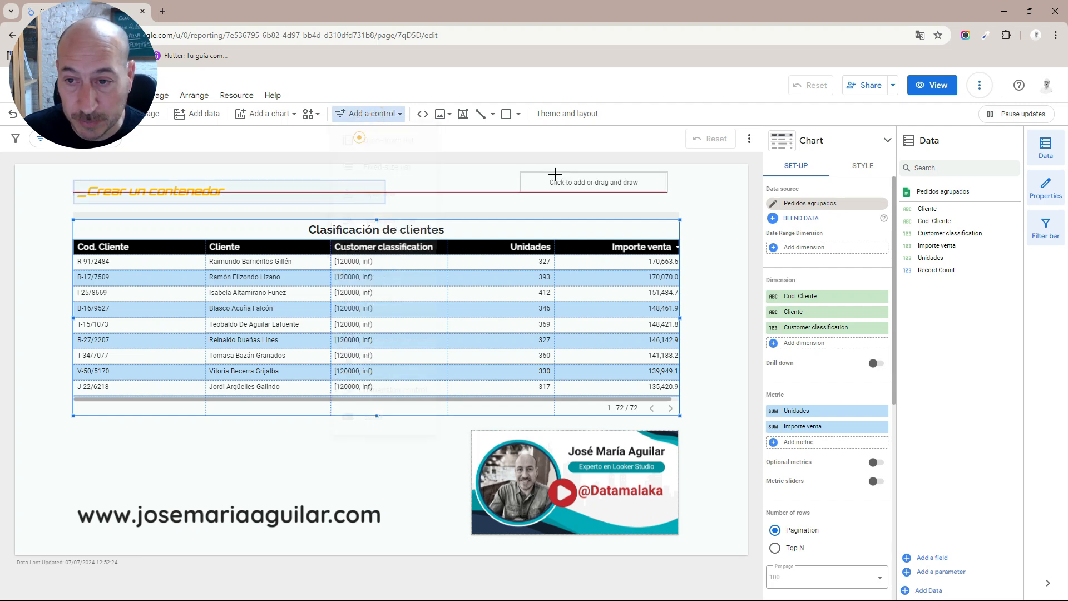
left_click(532, 176)
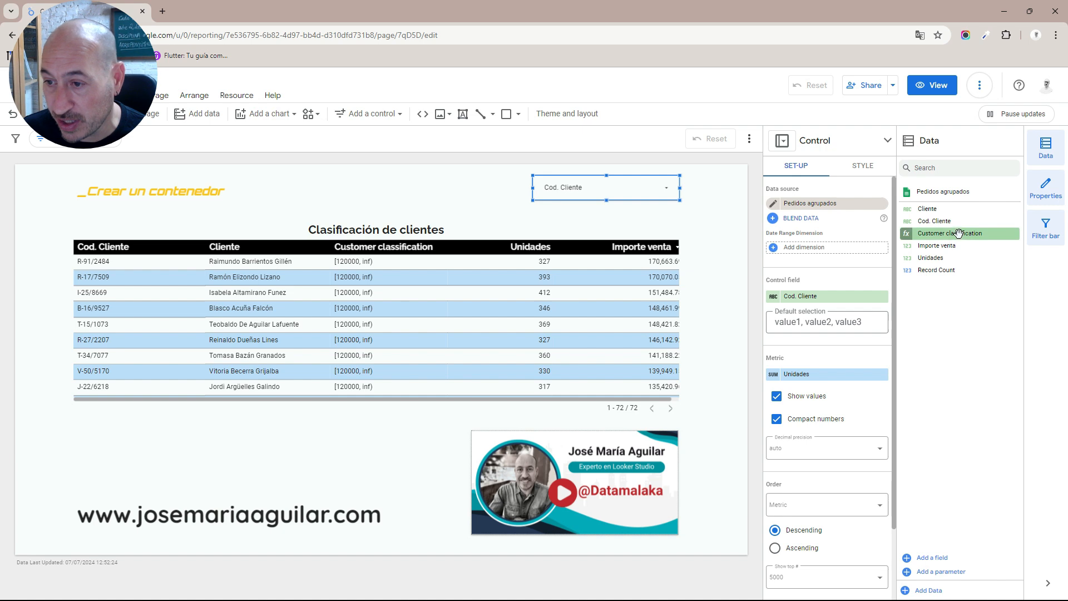
left_click_drag(940, 233, 807, 302)
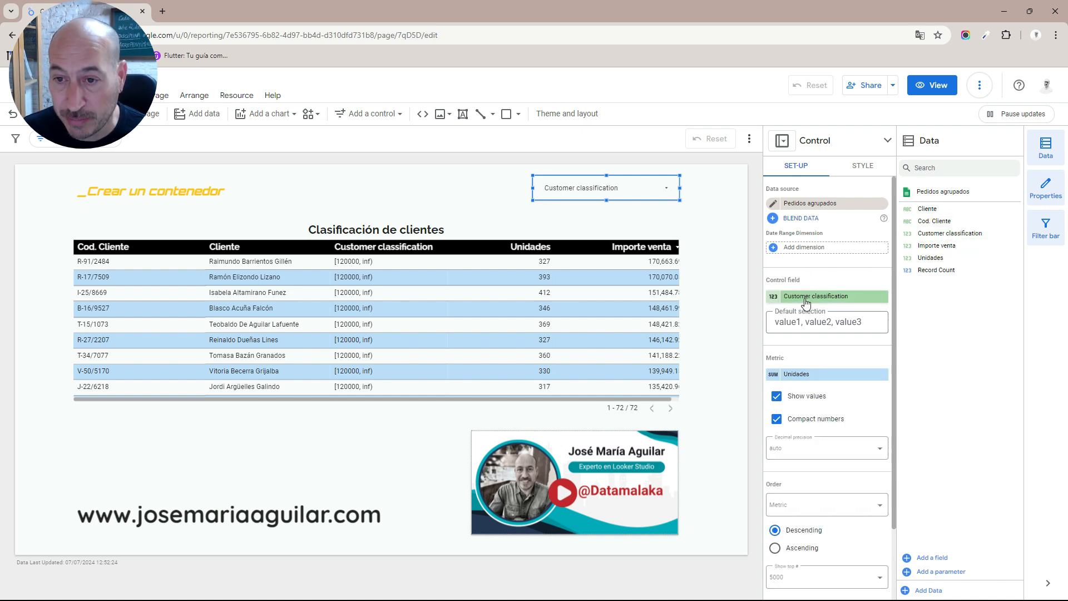
- Switch the report to view mode and deselect all values in the Customer classification drop-down filter
left_click(932, 86)
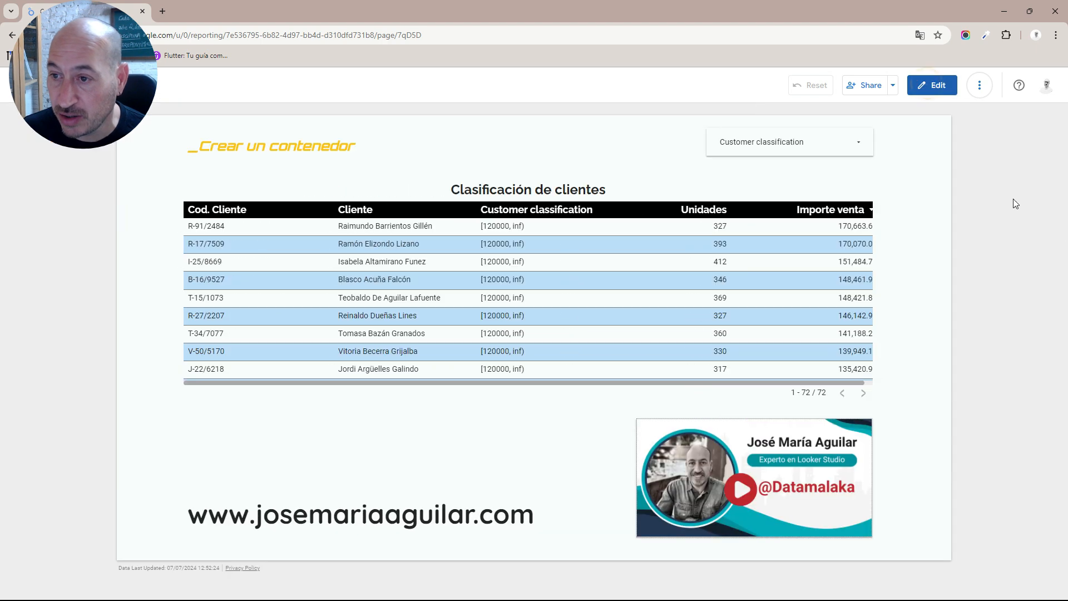
left_click(856, 140)
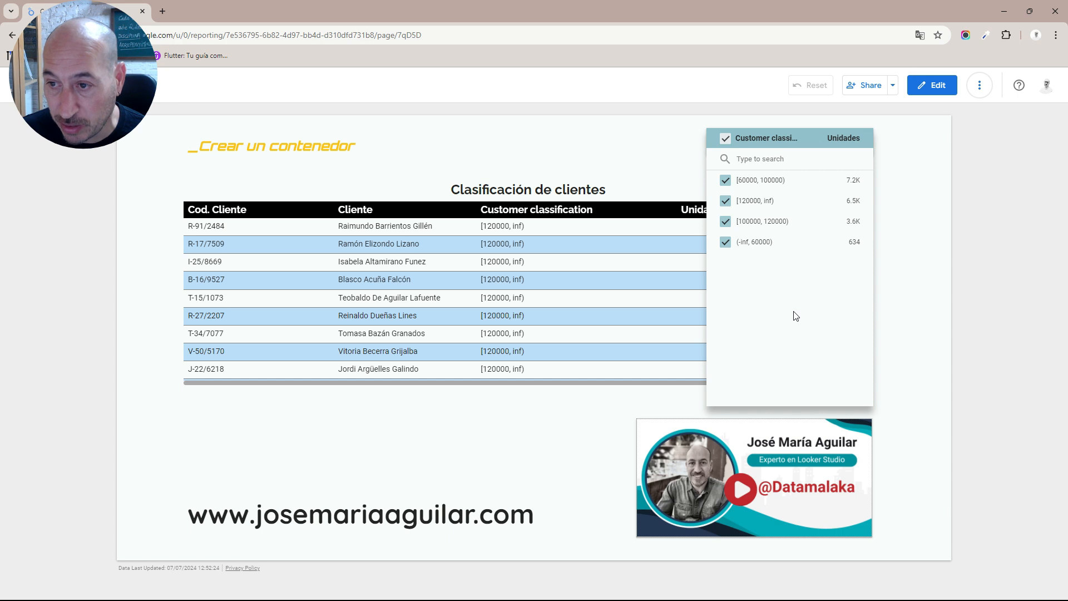
left_click(725, 139)
left_click(634, 137)
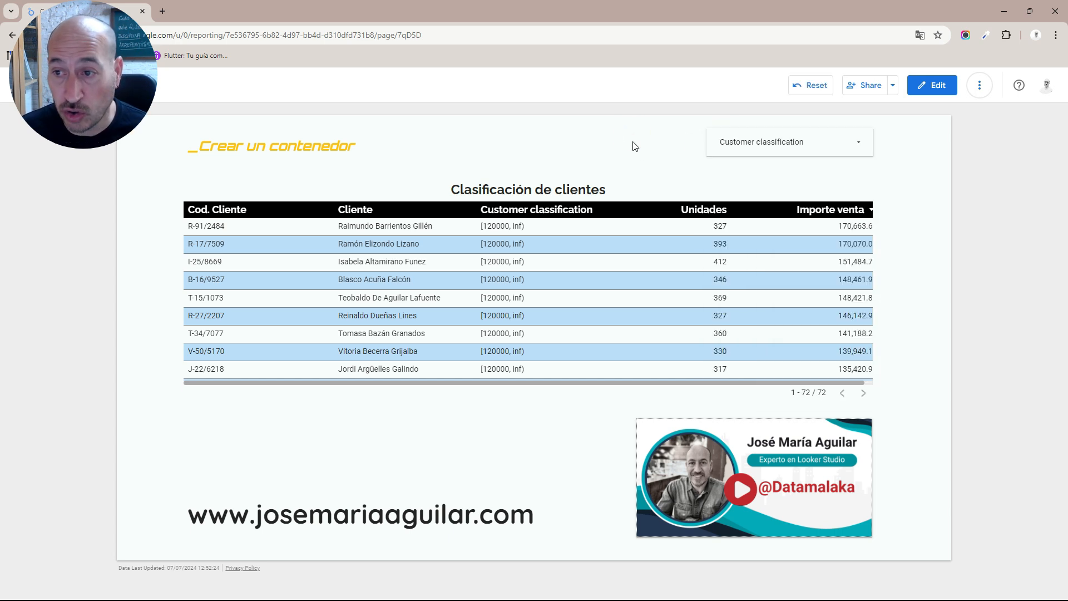